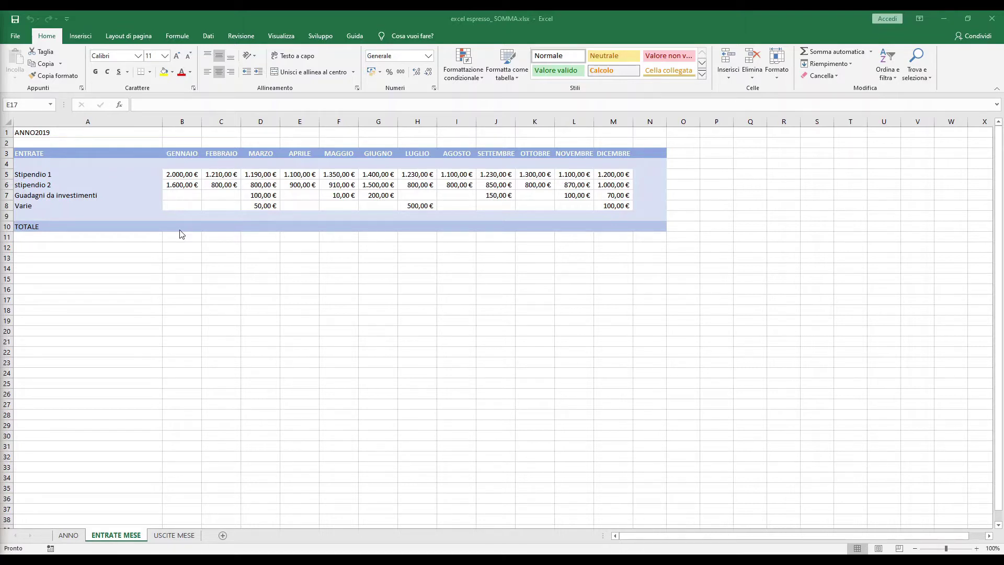
- Enter the test formula =somma(10;15) in cell B12 to get 25,00 €
left_click(183, 246)
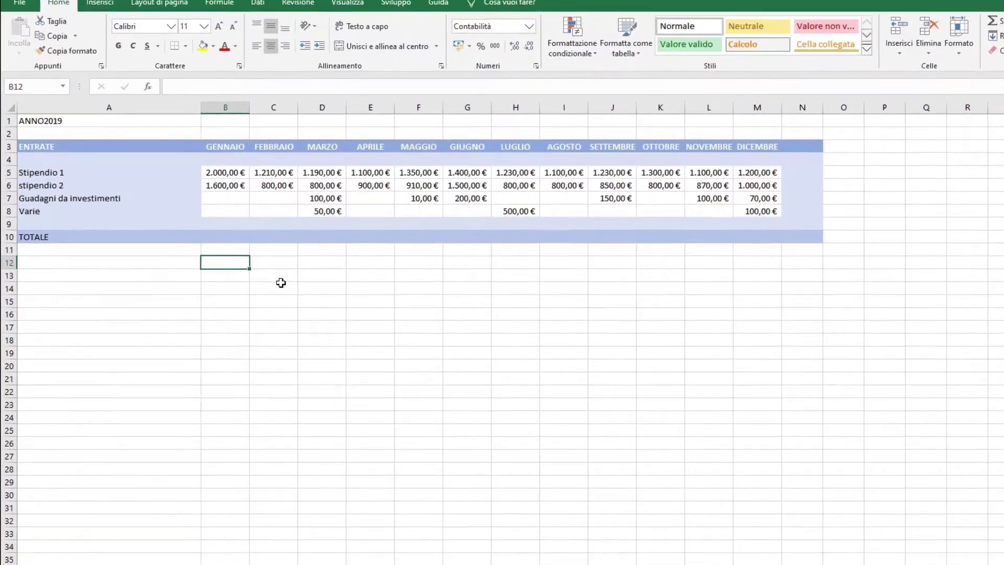
type("=so")
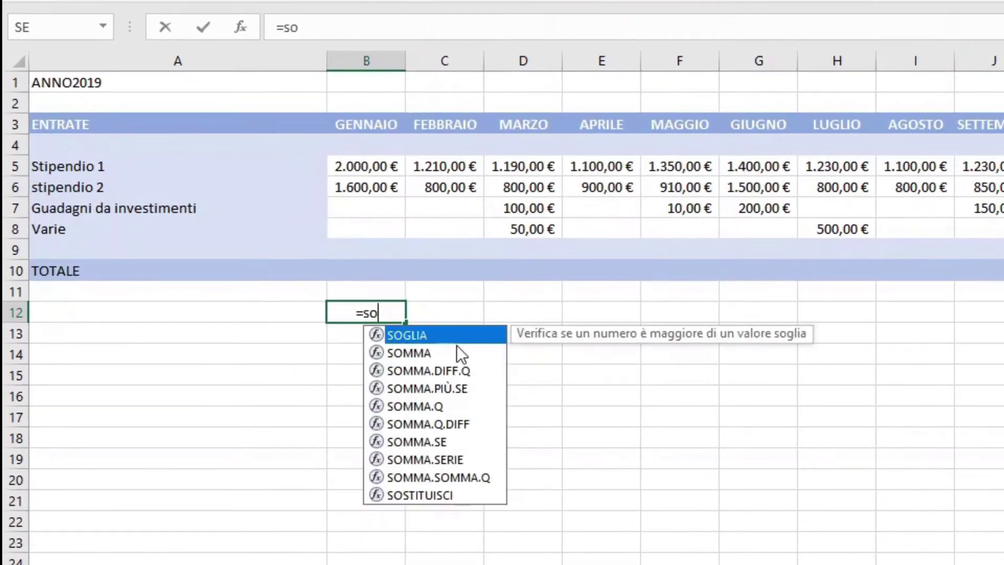
type("mma(")
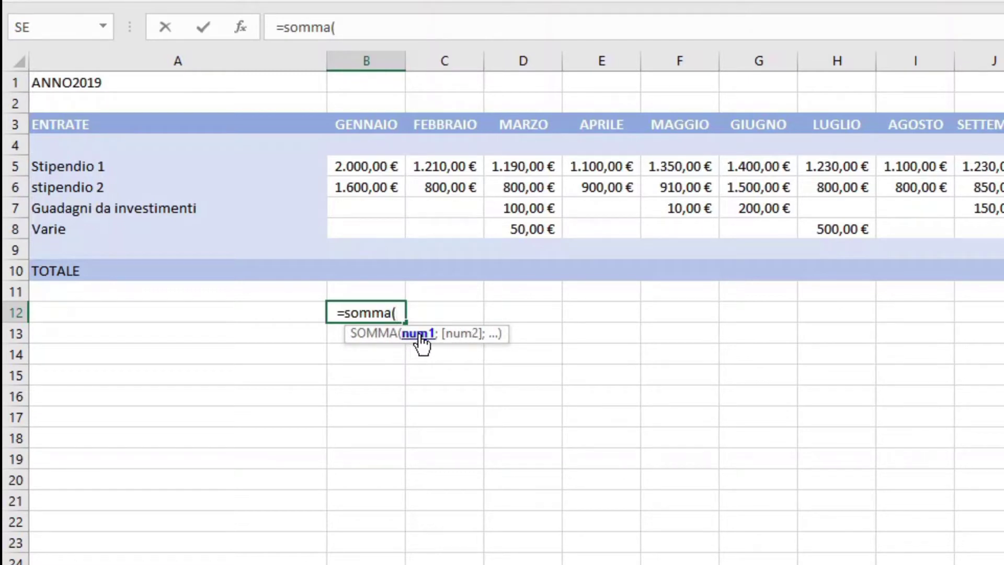
type("10")
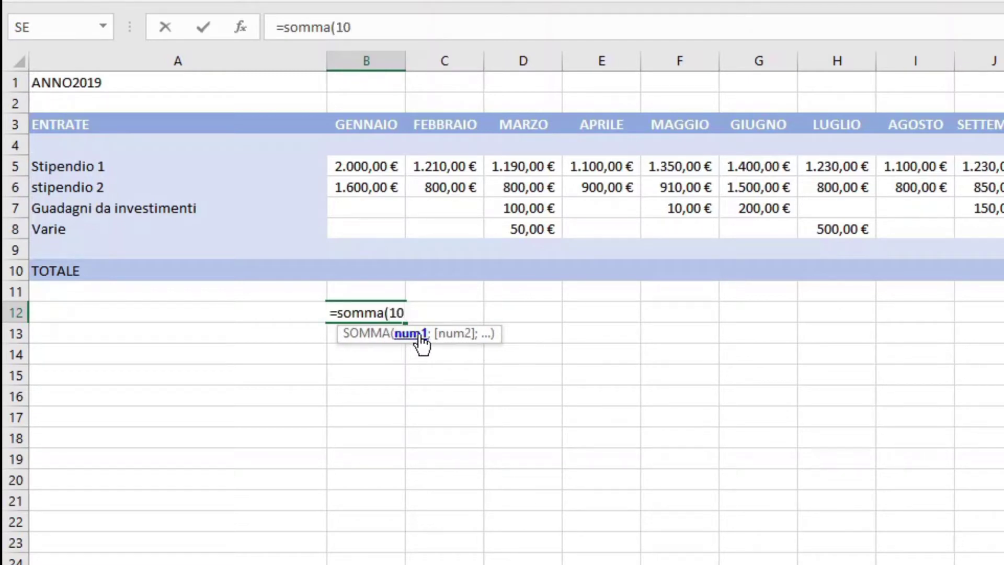
type(";")
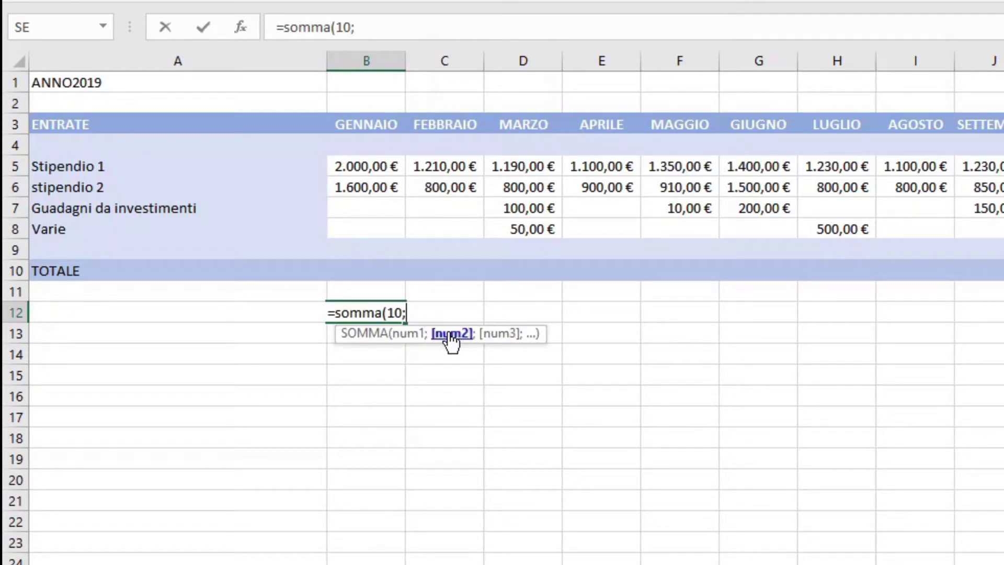
type("15")
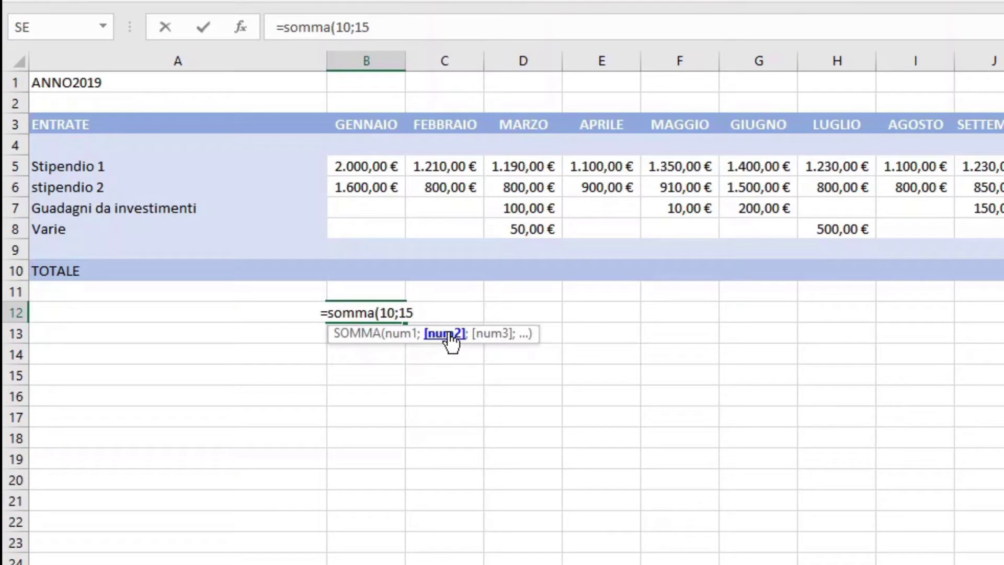
type(")")
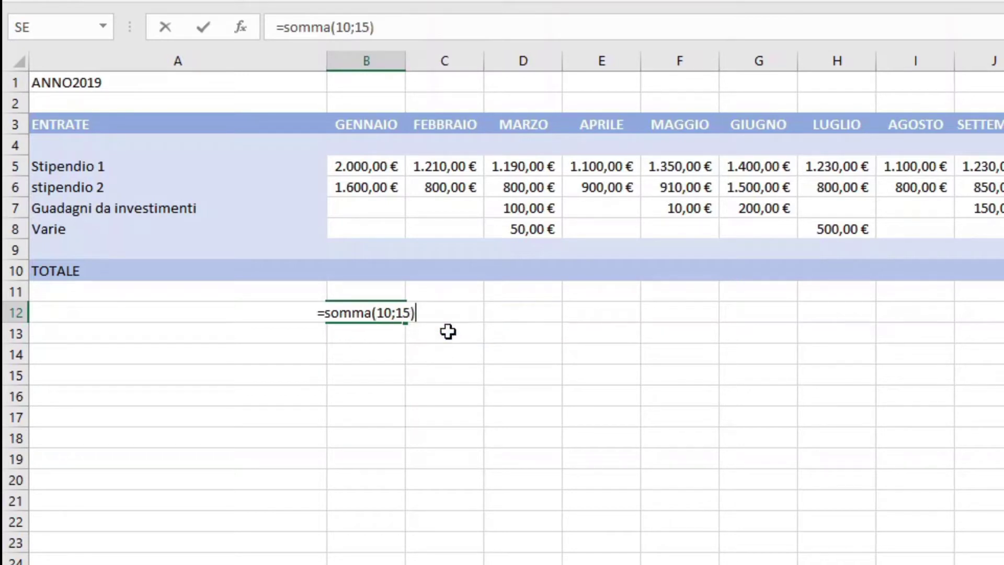
key("Return")
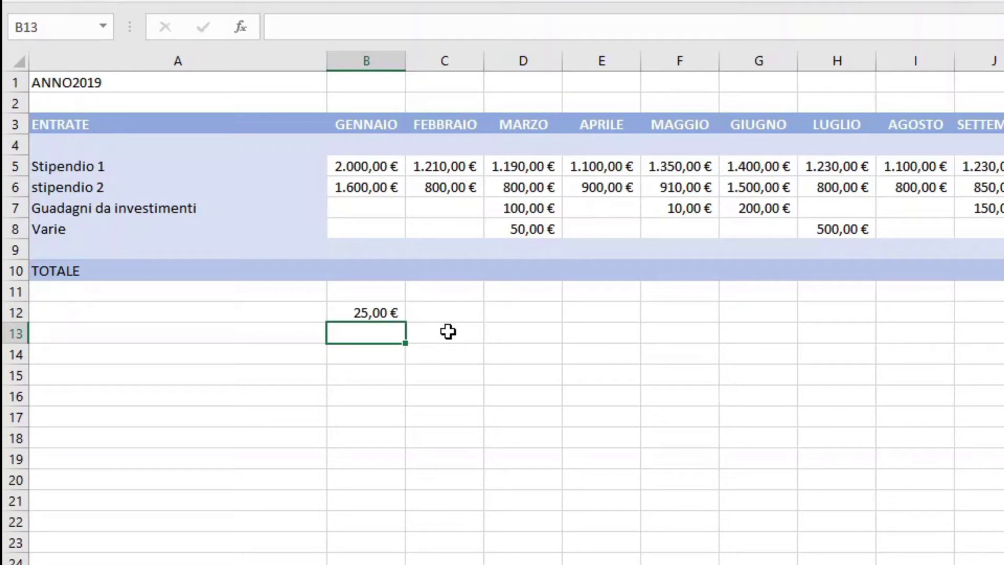
- Enter =somma(B5;B6) in B13 to add the two January salaries, giving 3.600,00 €
type("=s")
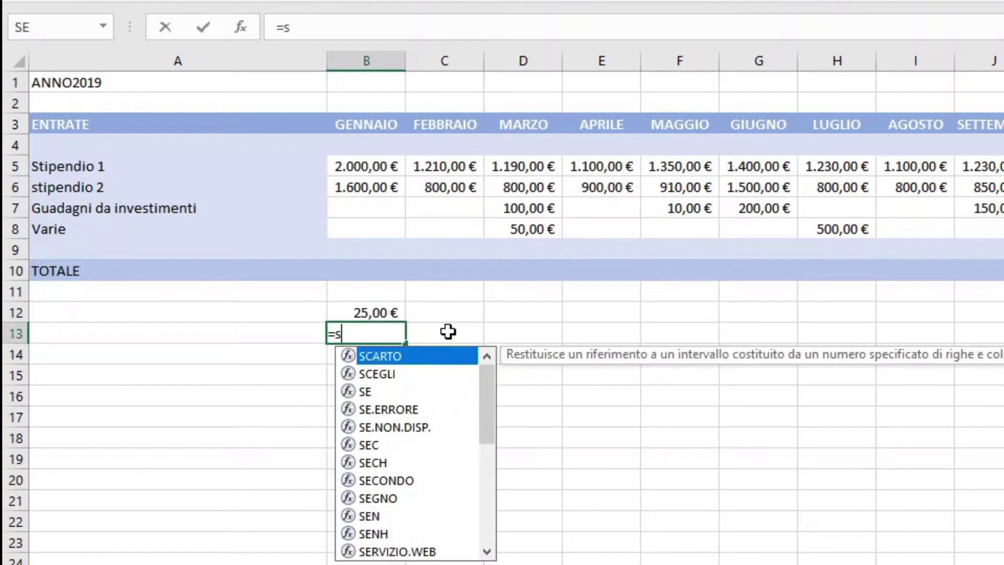
type("omma(")
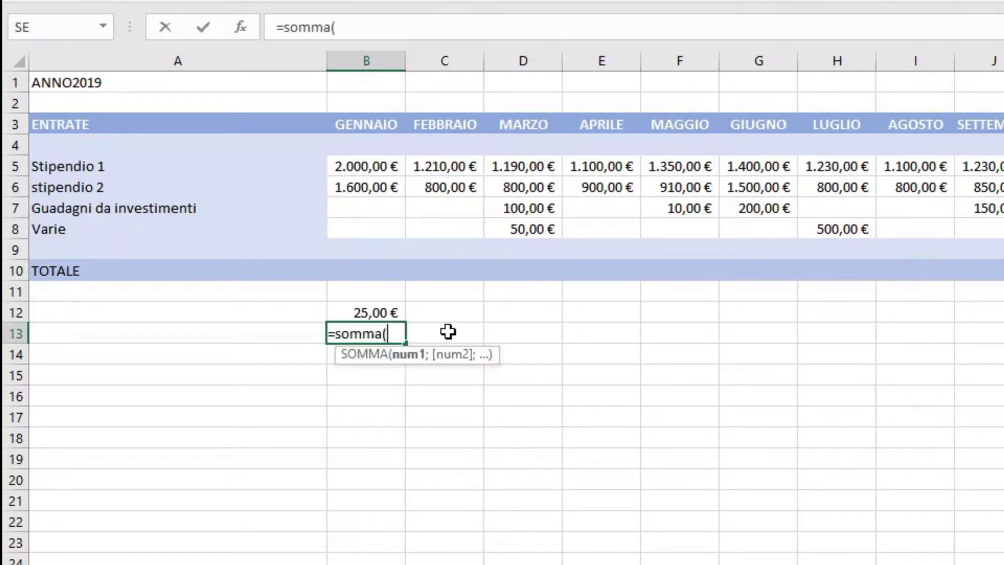
left_click(368, 168)
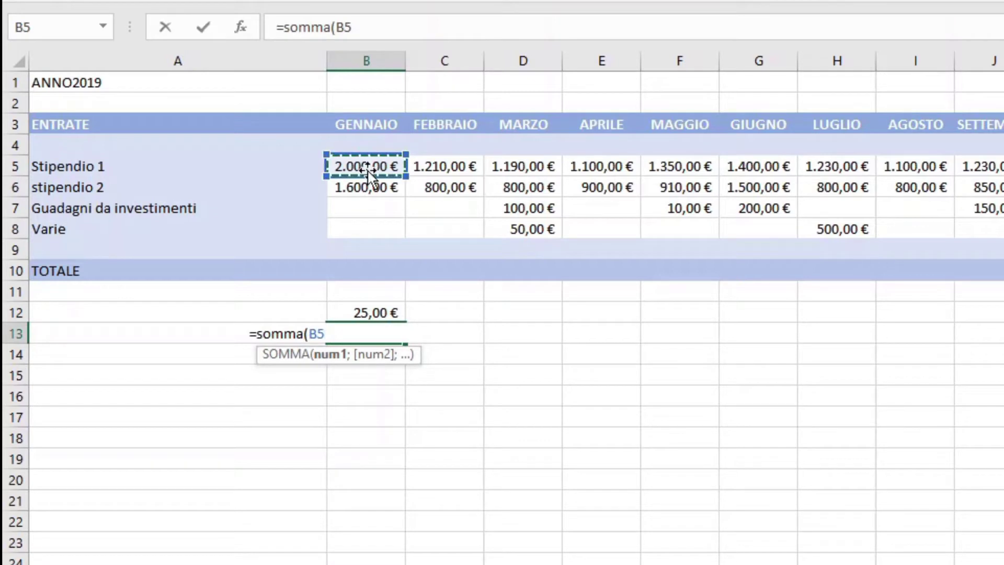
type(";")
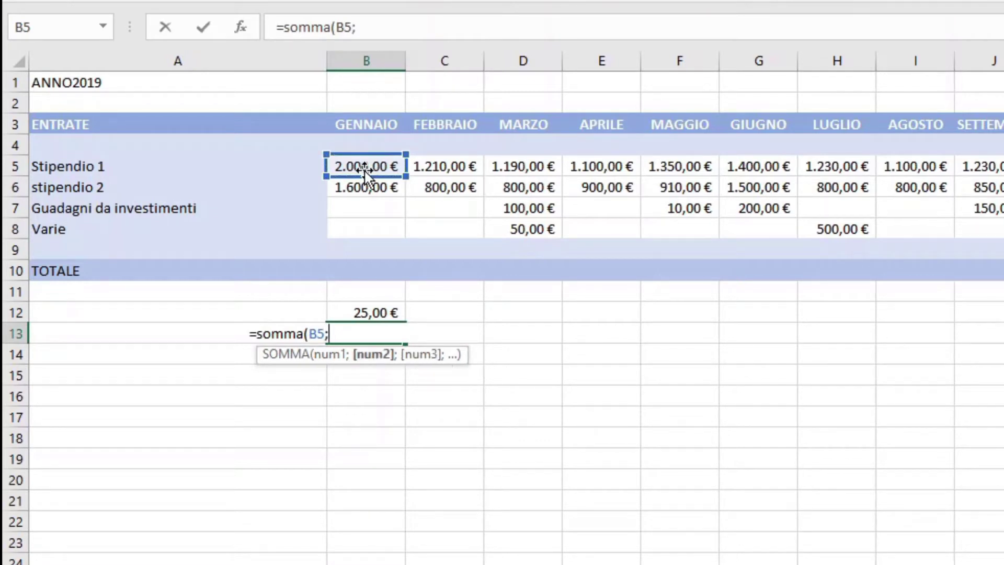
left_click(370, 185)
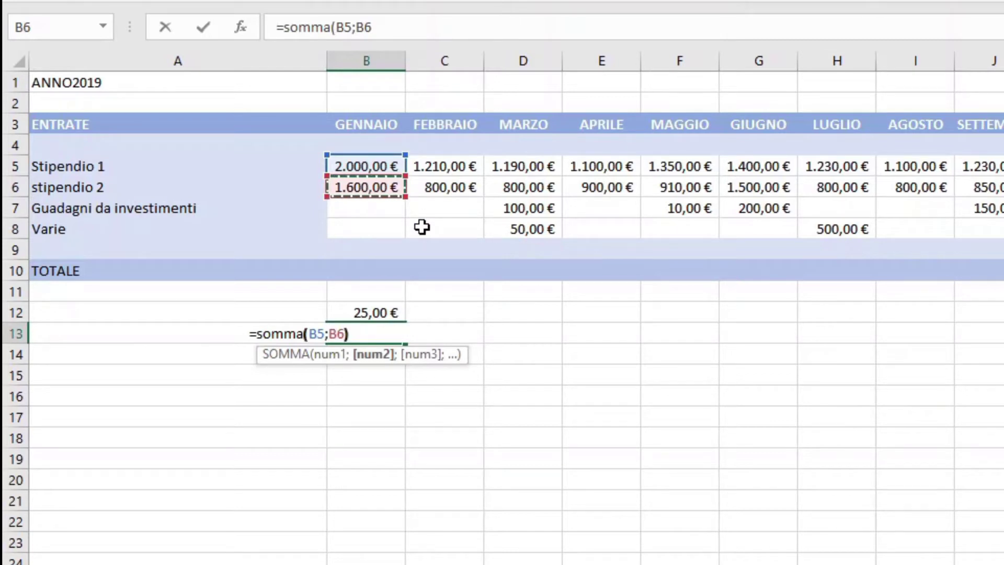
type(")")
key("Return")
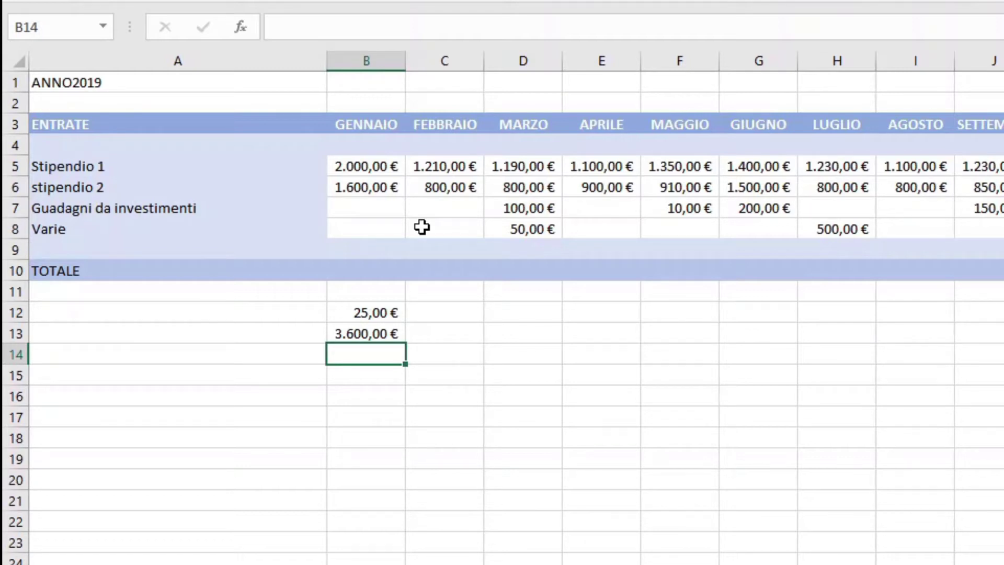
- Enter =somma(B5:C6) in B14 to total January and February salaries, giving 5.610,00 €
type("=")
type("somma")
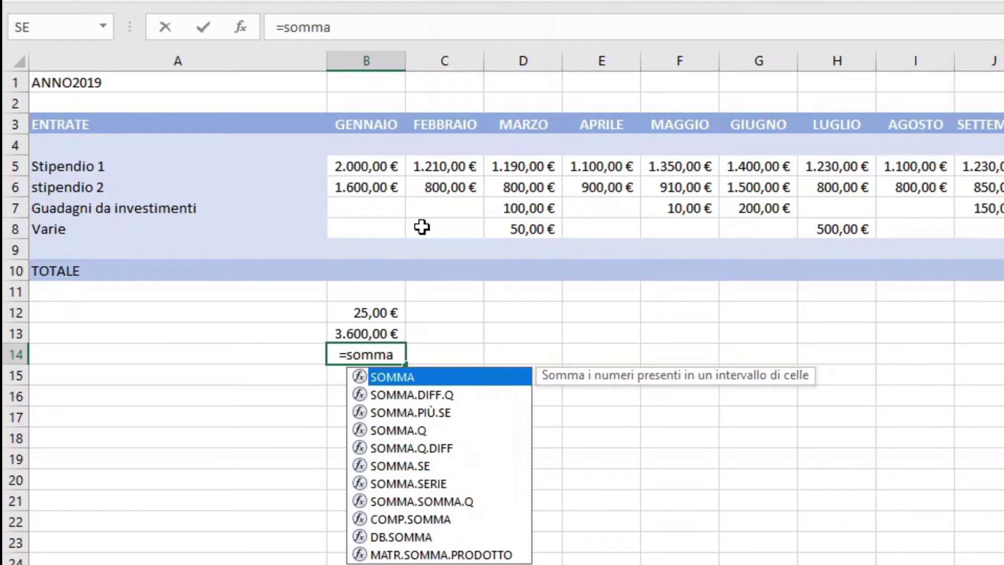
type("(")
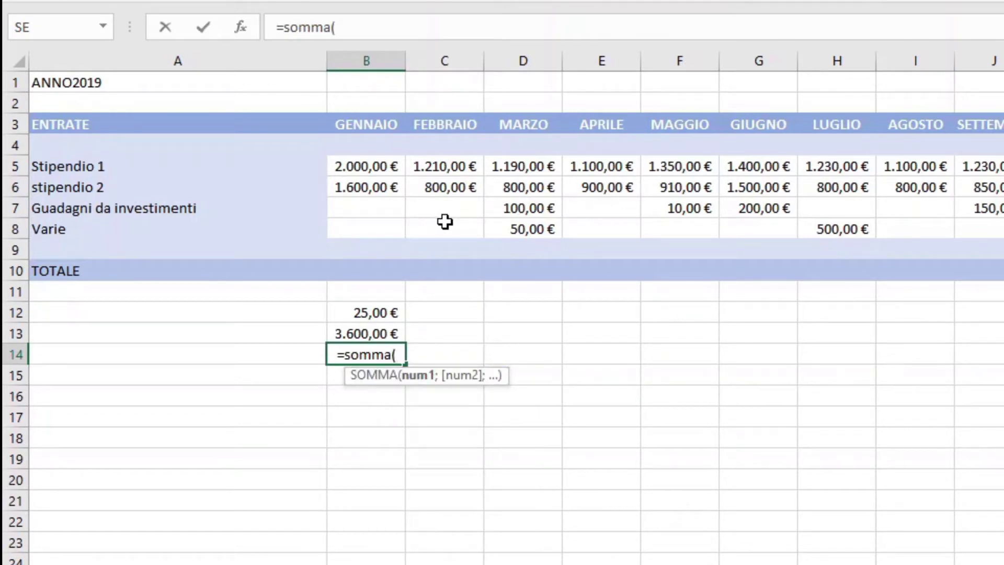
left_click_drag(364, 166, 434, 186)
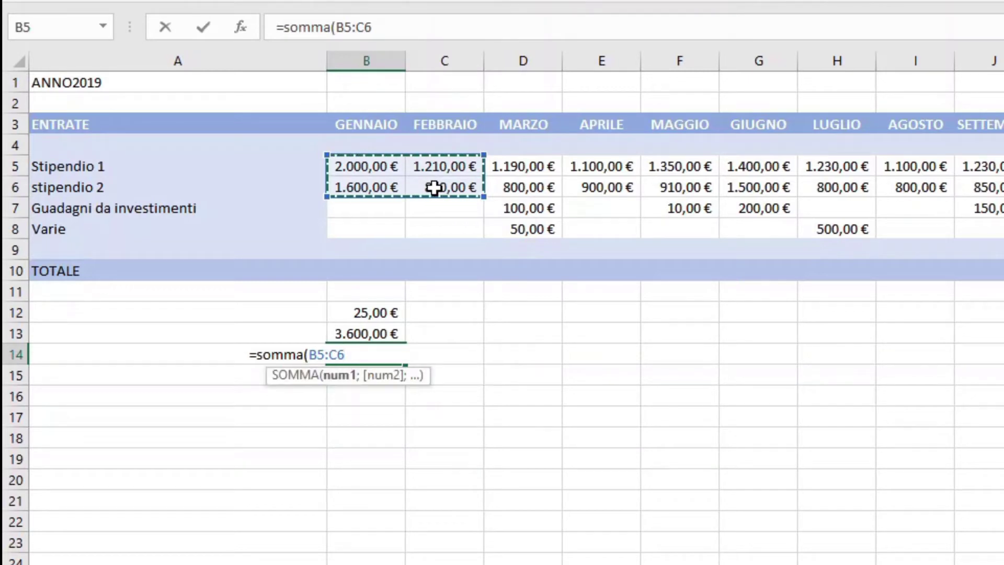
type(")")
key("Return")
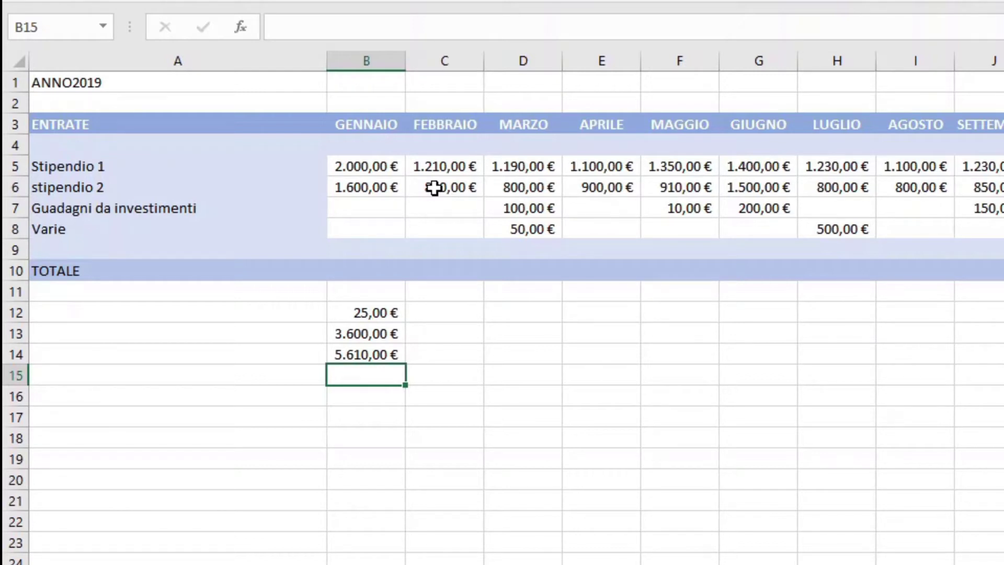
- Enter =somma(B2:C6) in B15, summing the block including headers to 5610
type("=somma")
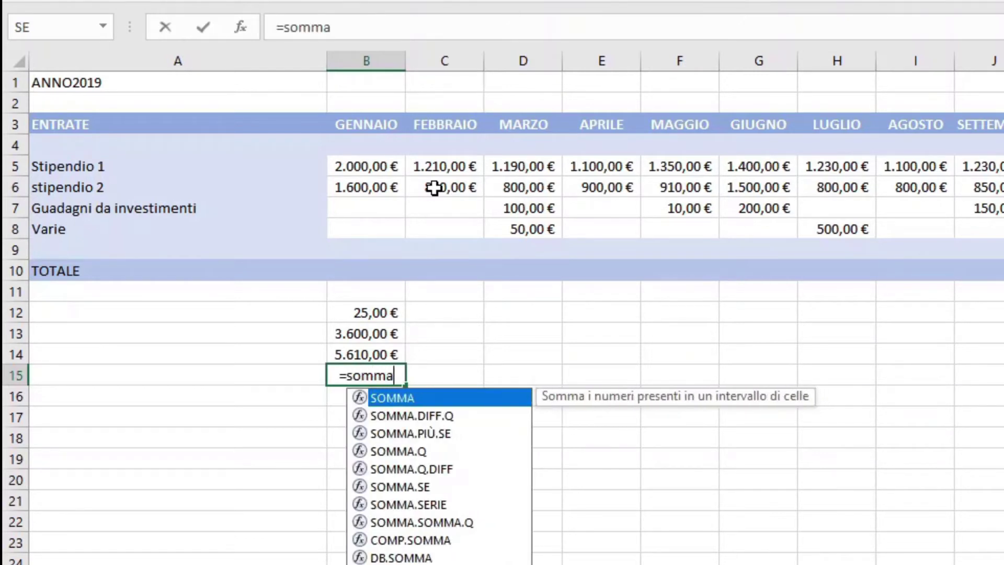
type("(")
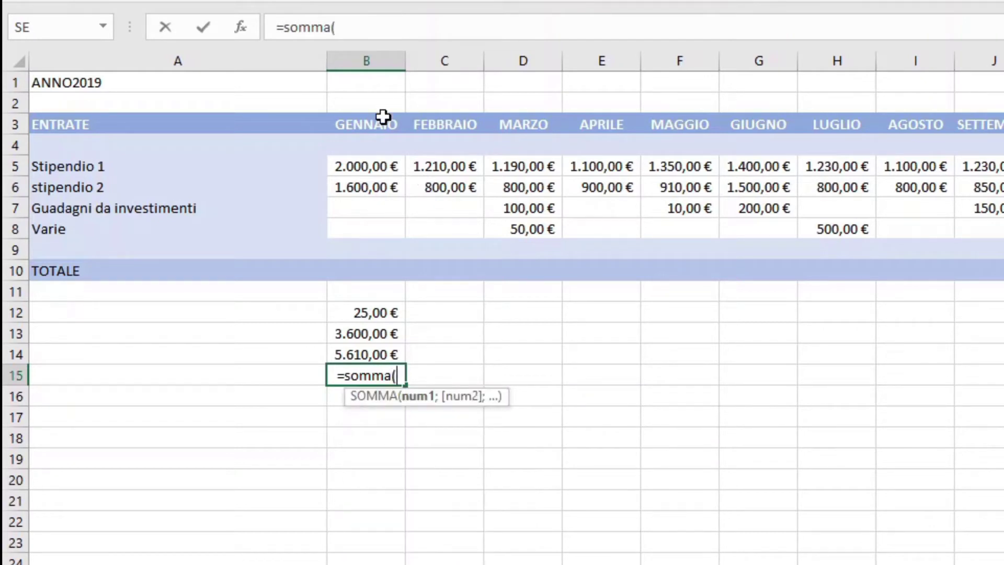
left_click_drag(348, 102, 446, 187)
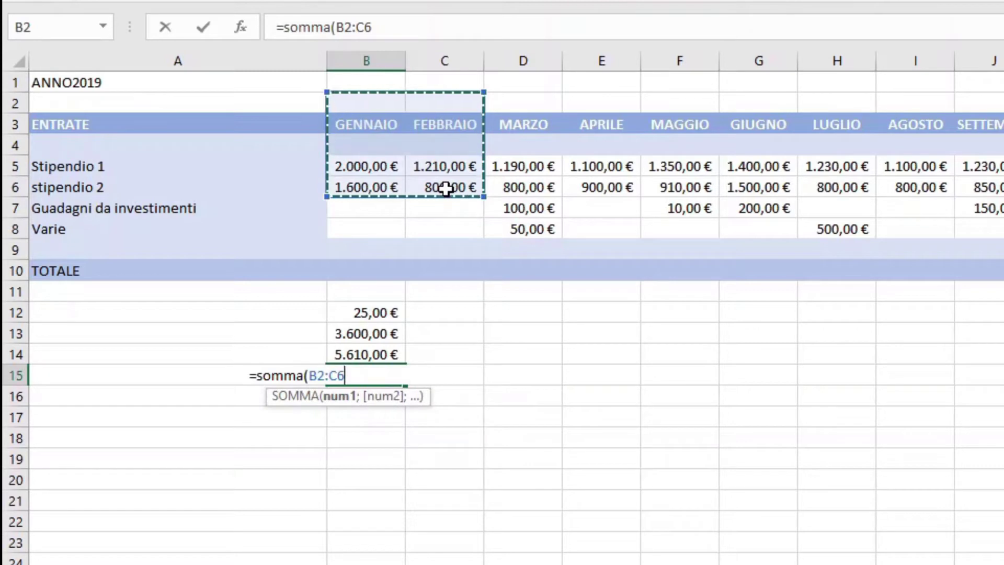
type(")")
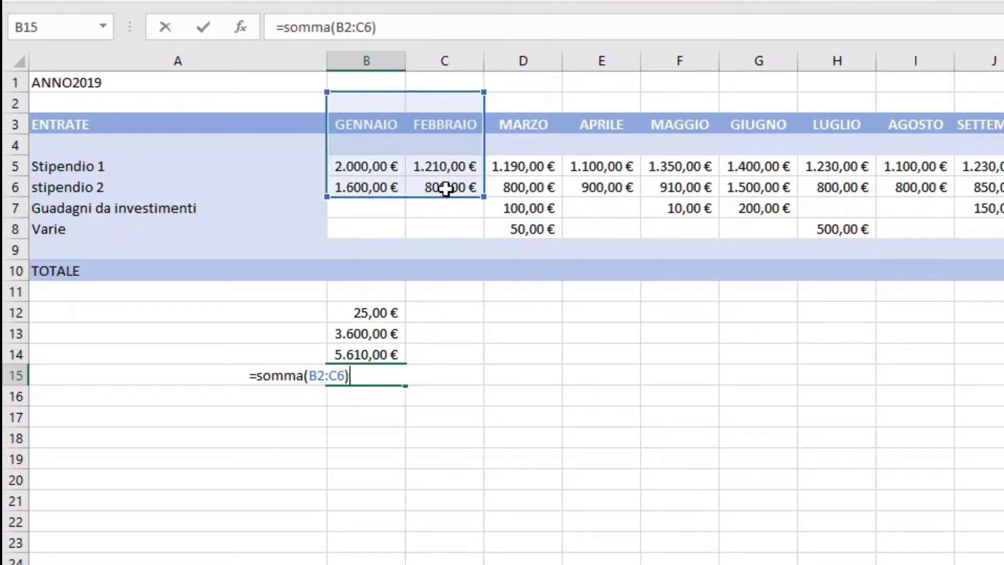
key("Return")
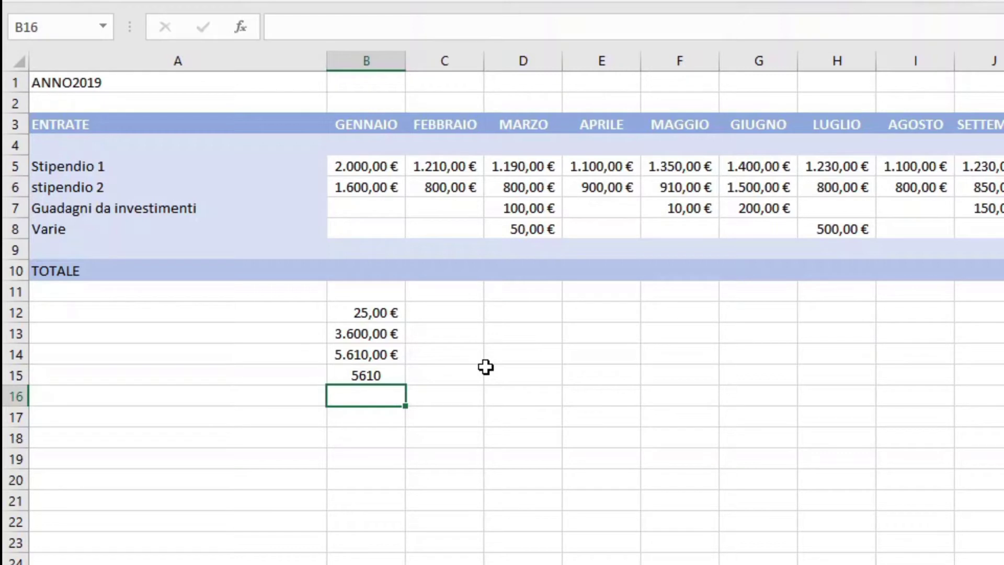
- Enter =somma(10;B6;D3:F8) in B16, combining a number, a cell and a block for 8.020,00 €
type("=")
type("somma")
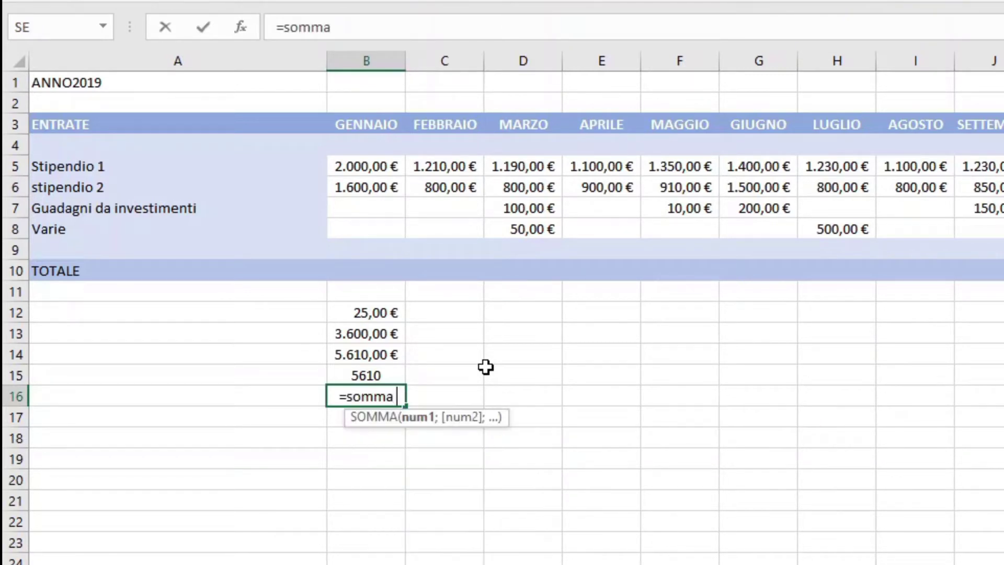
type("(10")
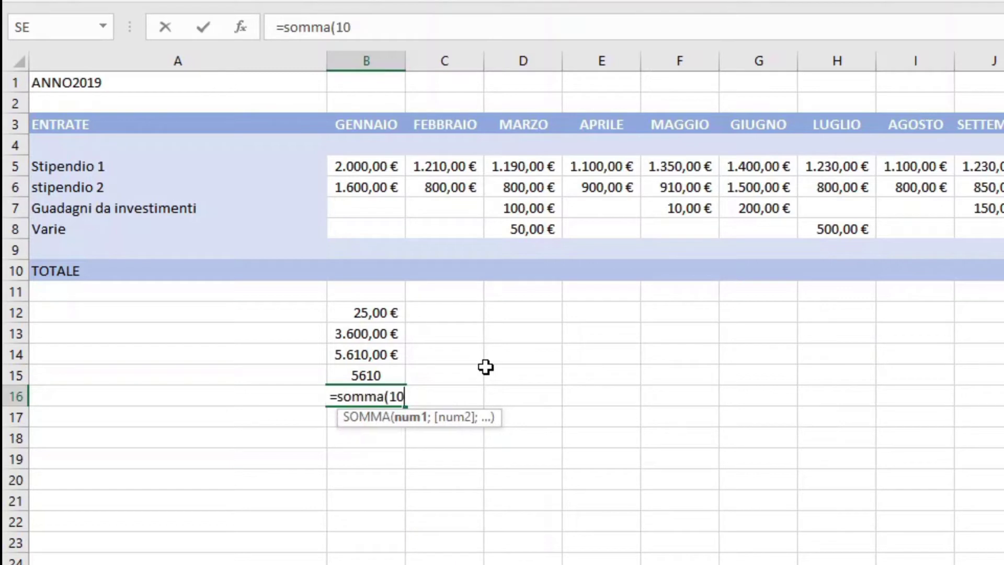
type(";")
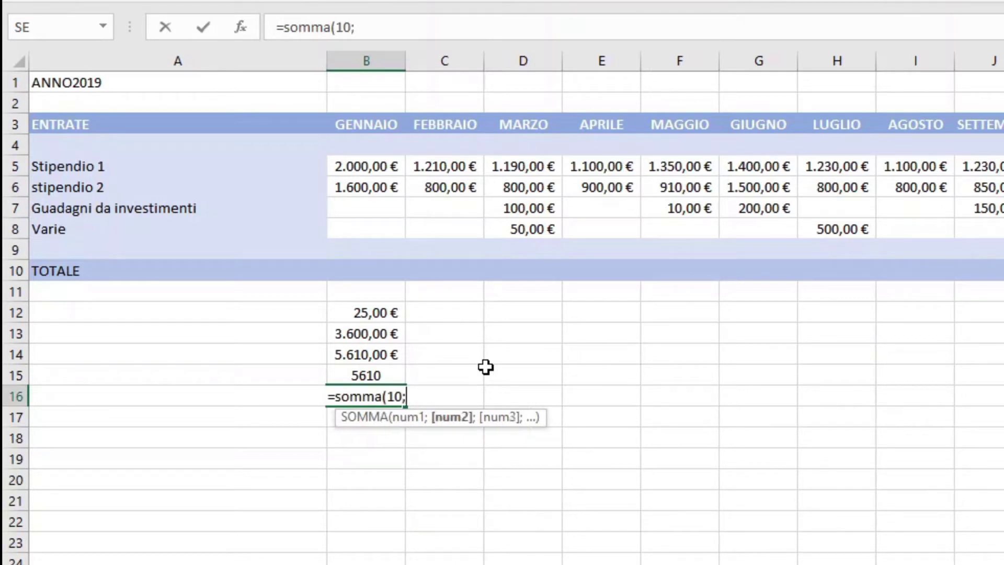
left_click(385, 186)
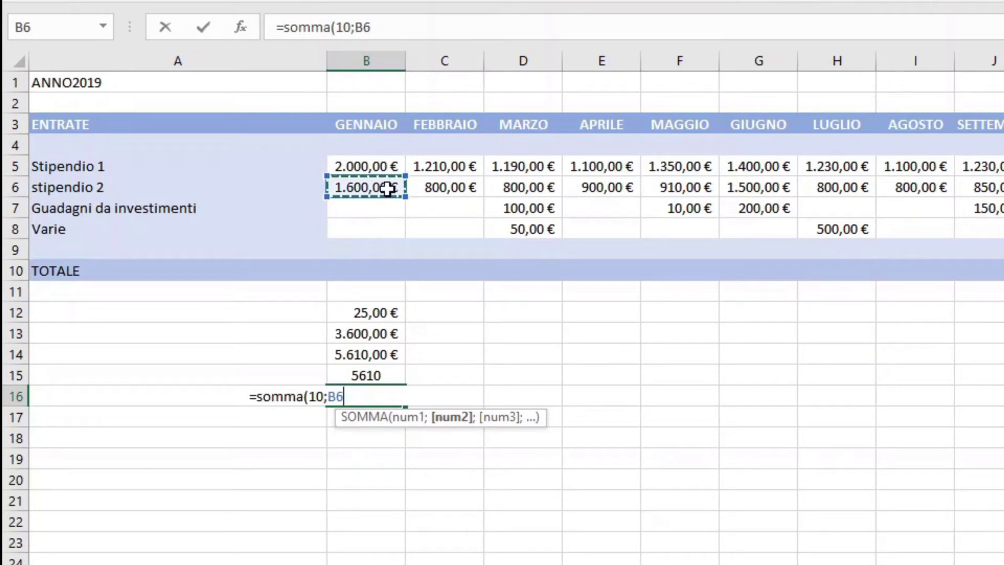
type(";")
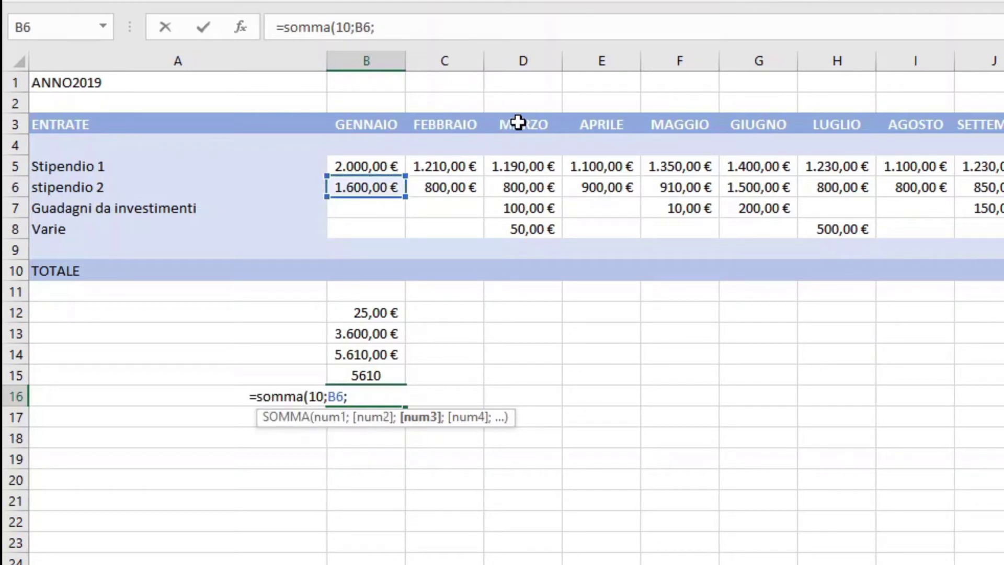
left_click_drag(520, 124, 645, 218)
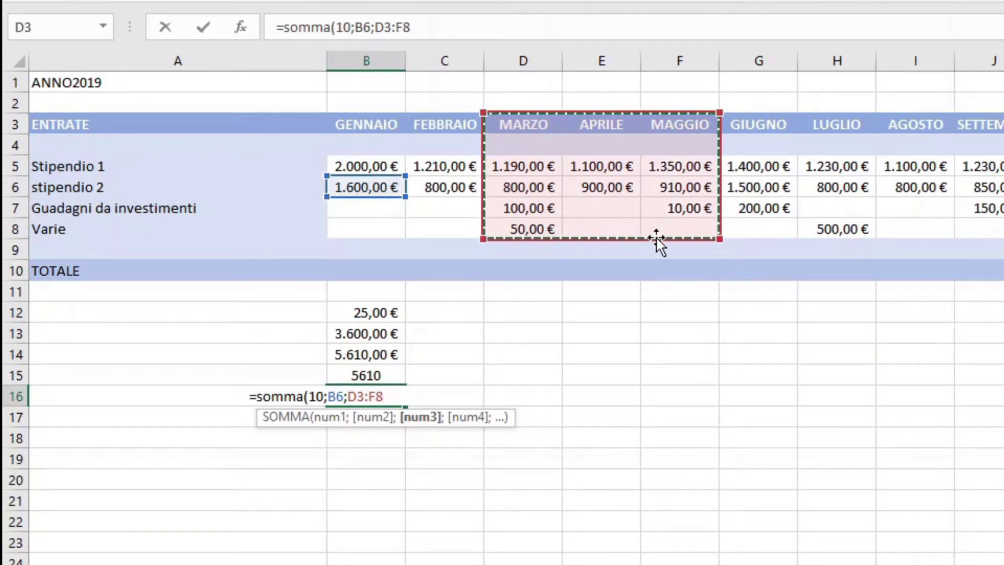
type(")")
key("Return")
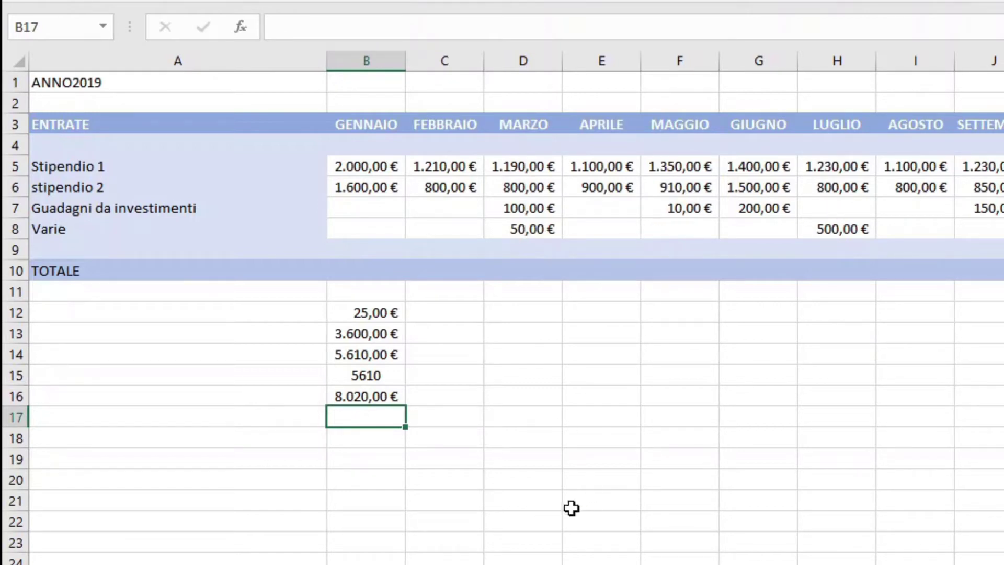
- Clear the test sums in B12:B16 and set GENNAIO TOTALE B10 to =somma(B5;B6), showing 3.600,00 €
left_click_drag(387, 312, 404, 397)
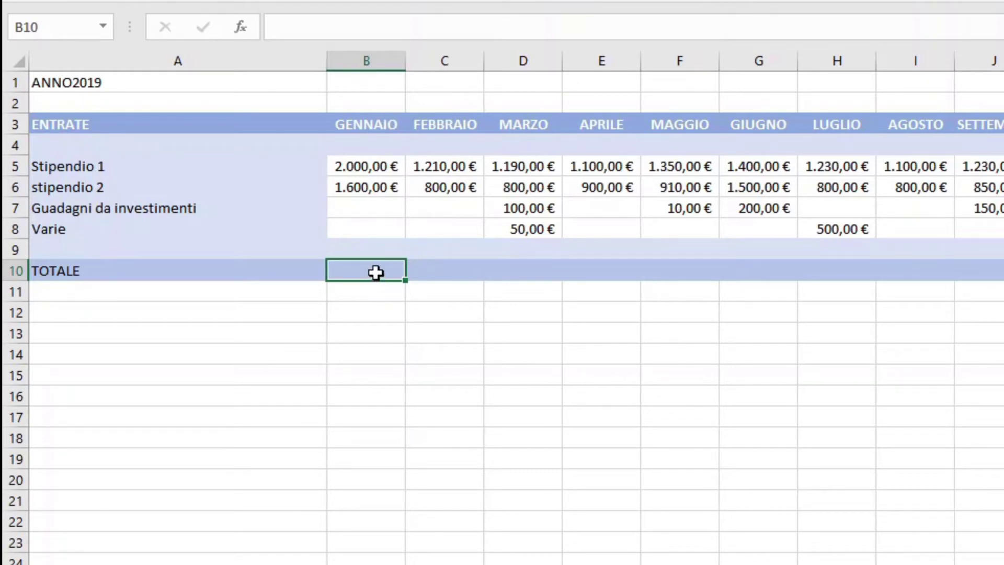
type("=")
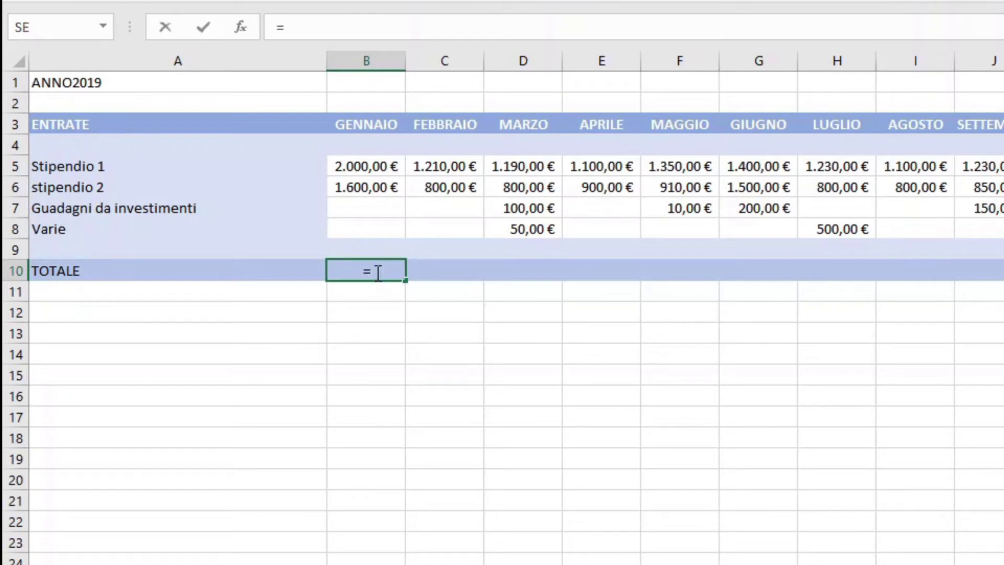
type("som")
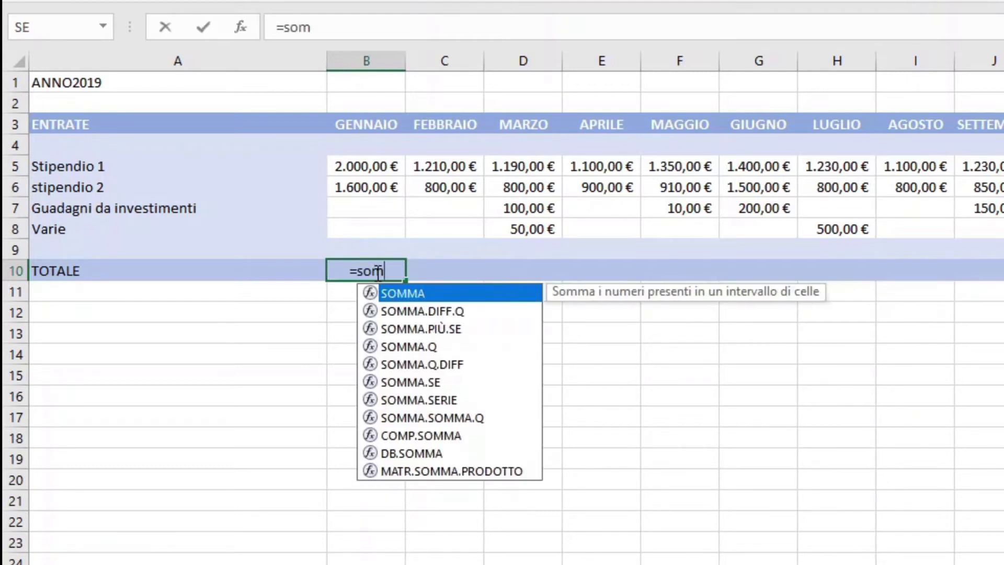
type("ma (")
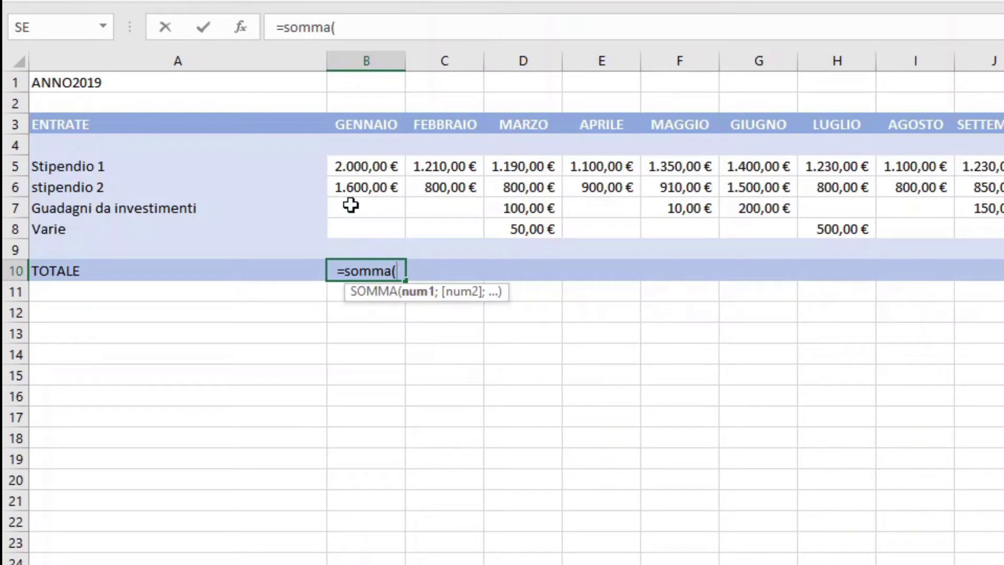
left_click(376, 169)
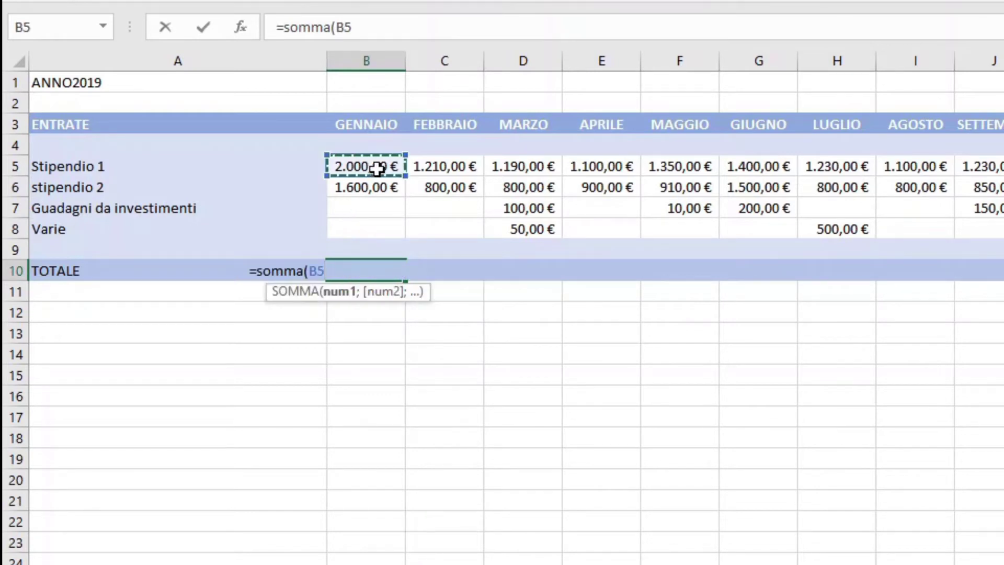
type(";")
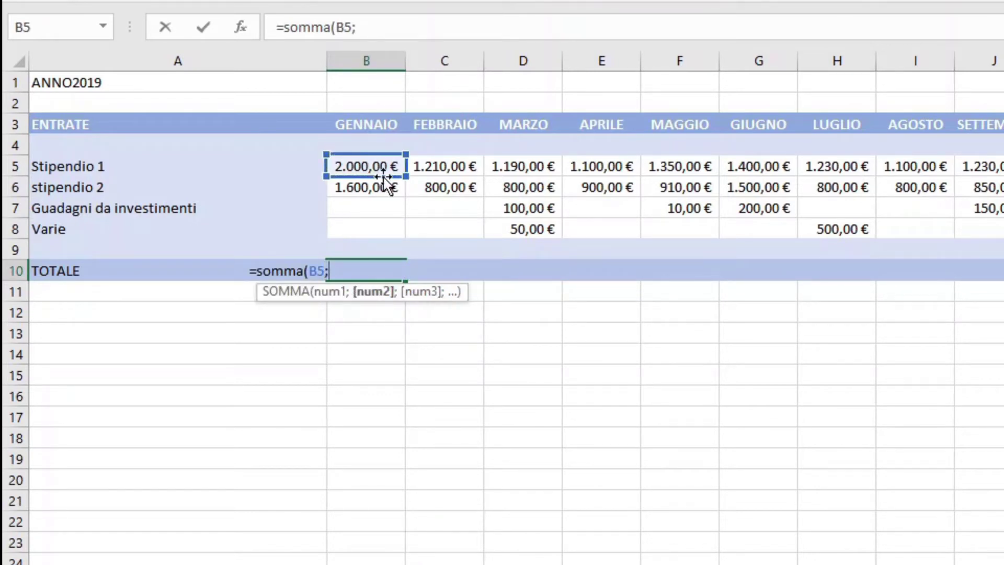
left_click(384, 186)
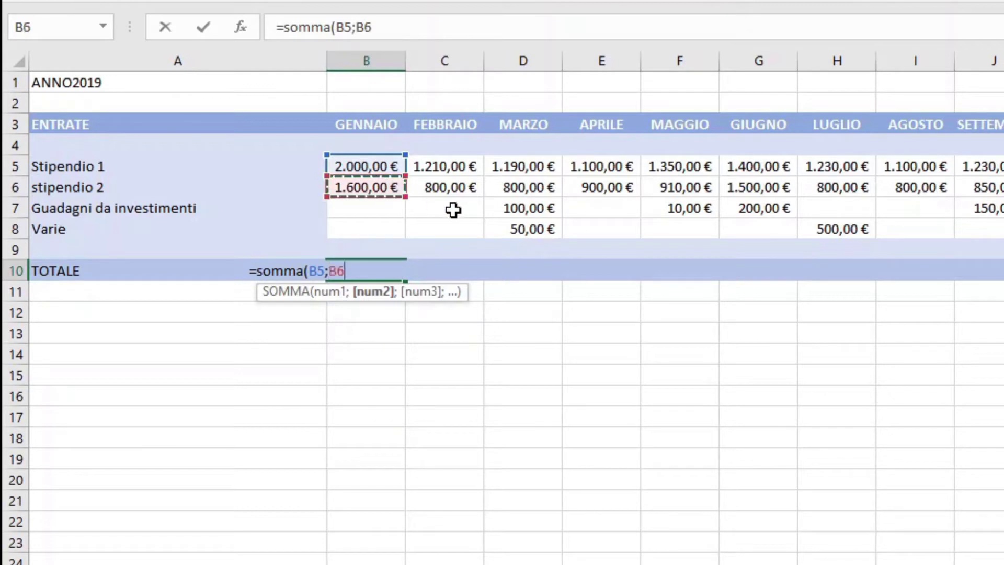
type(")")
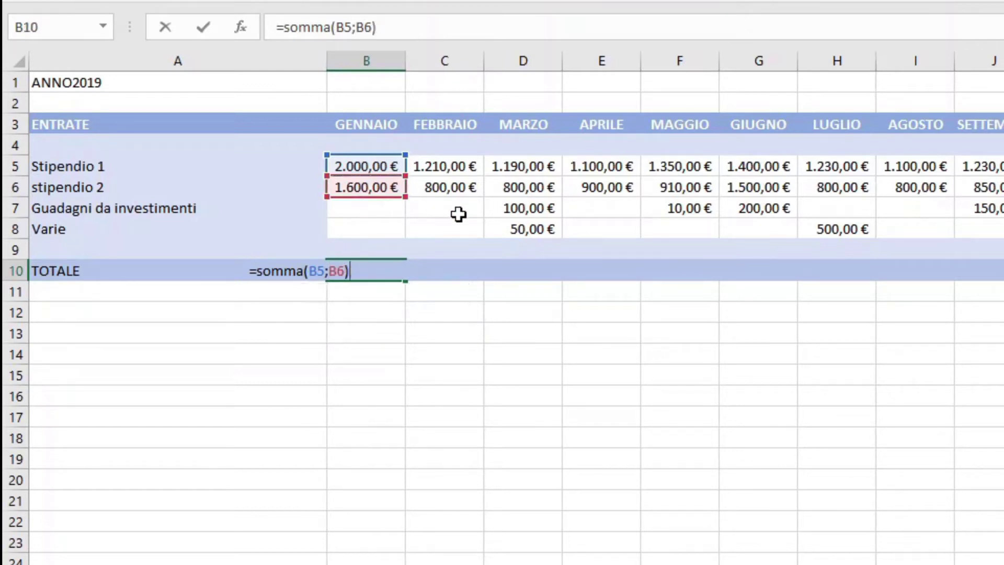
key("Return")
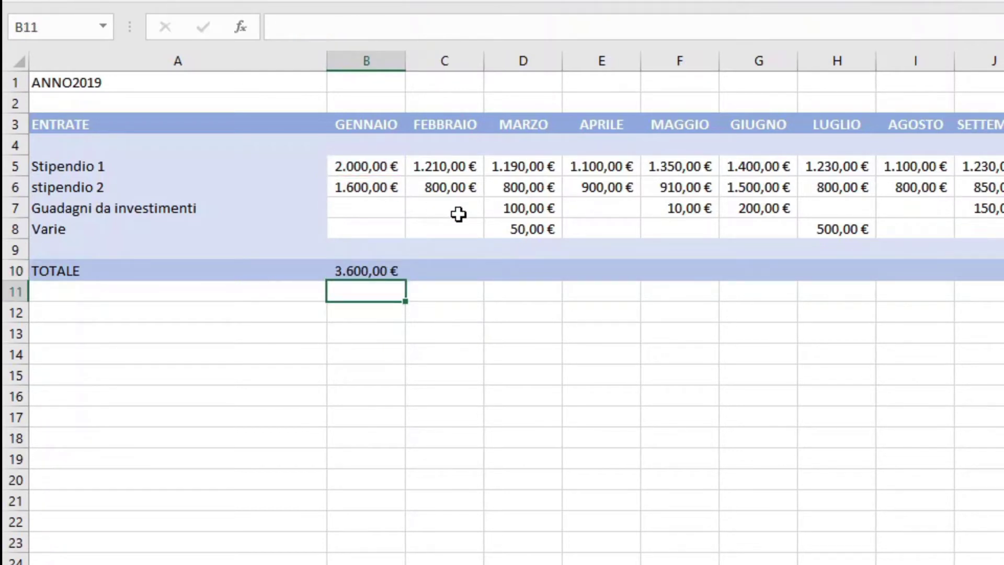
- Set the FEBBRAIO TOTALE cell C10 to =somma(C5:C6), giving 2.010,00 €
left_click(449, 272)
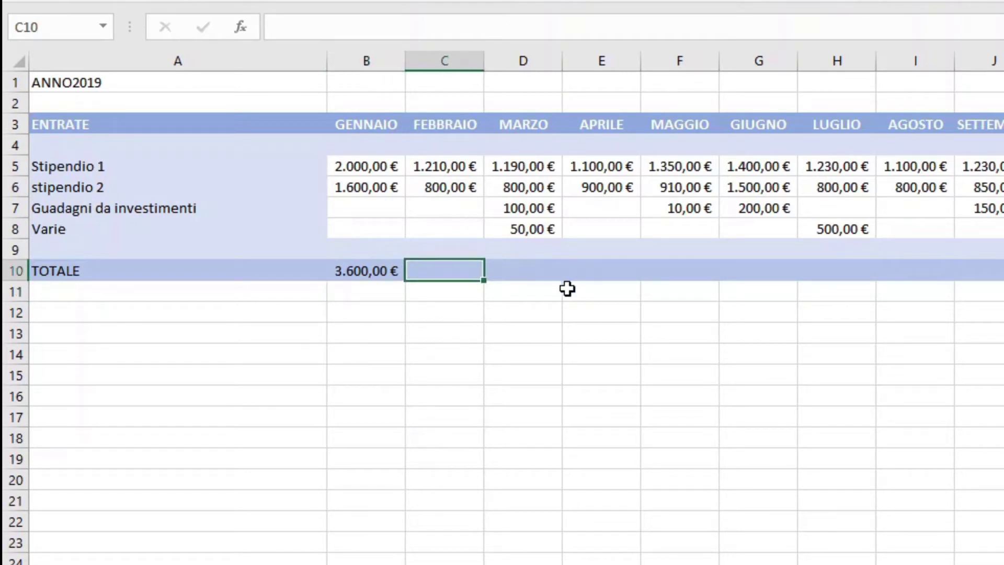
type("=somma")
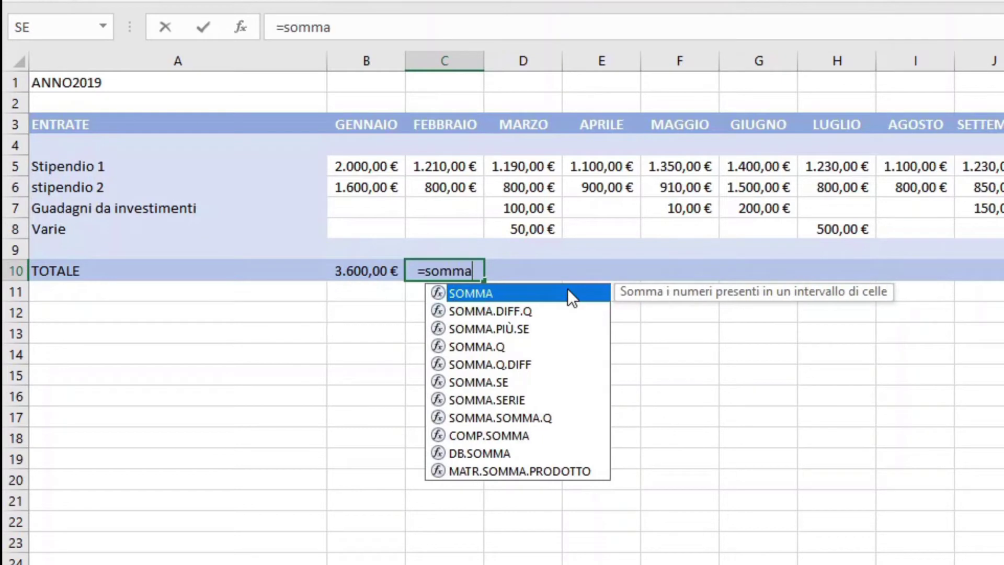
type("(")
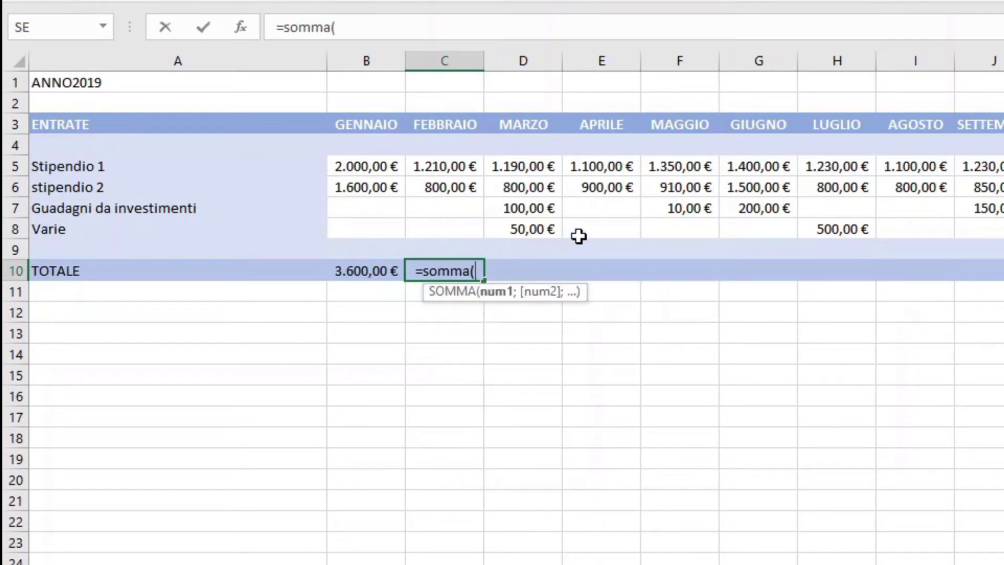
left_click_drag(446, 168, 448, 183)
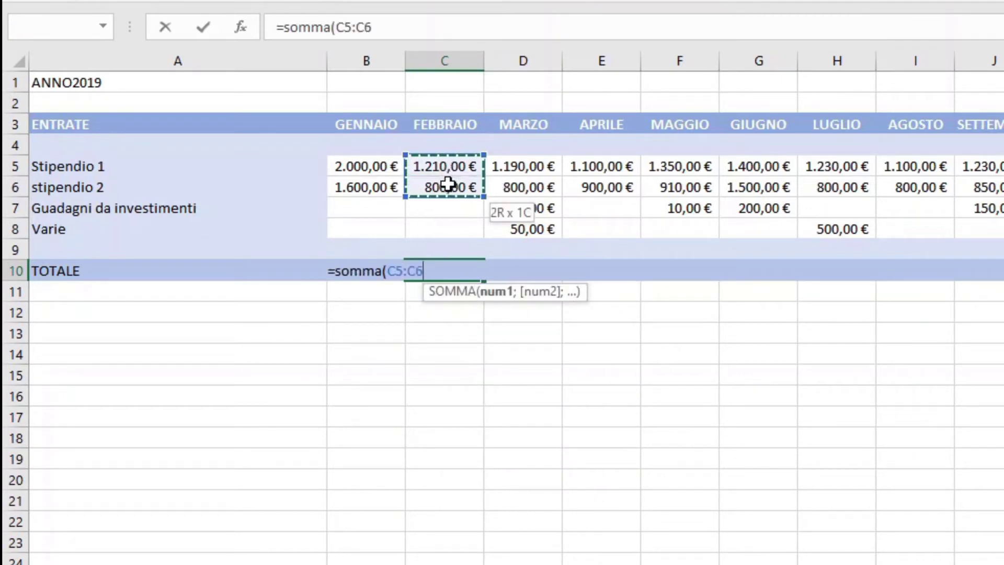
type(")")
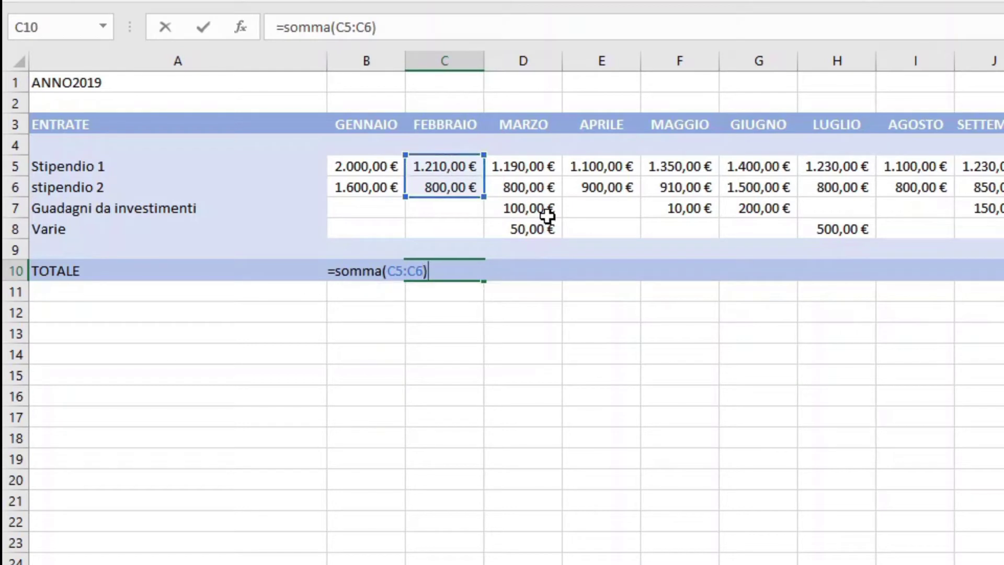
key("Return")
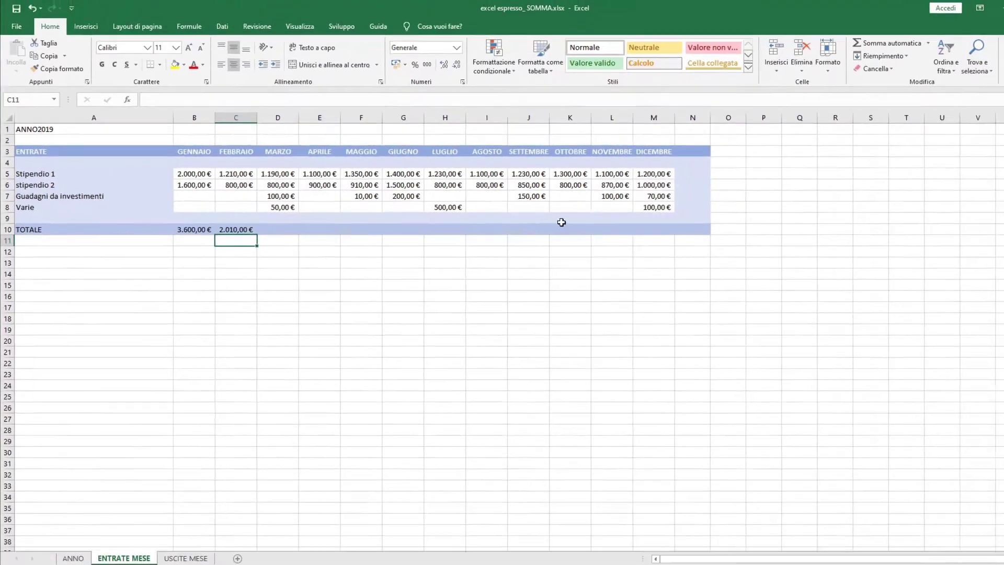
left_click(659, 228)
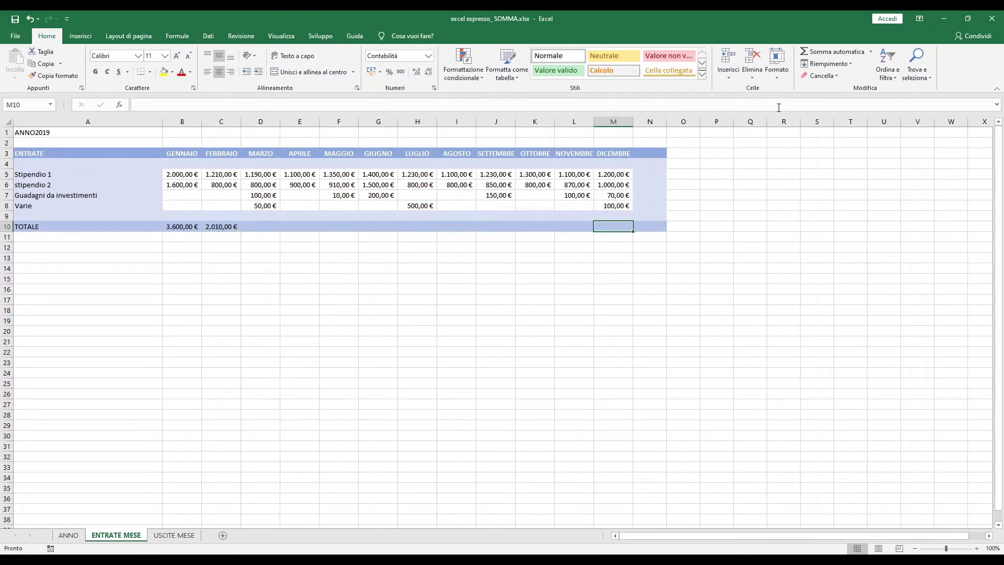
- Use Somma automatica in M10 to get =SOMMA(M5:M9), the DICEMBRE total of 2.370,00 €
left_click(830, 52)
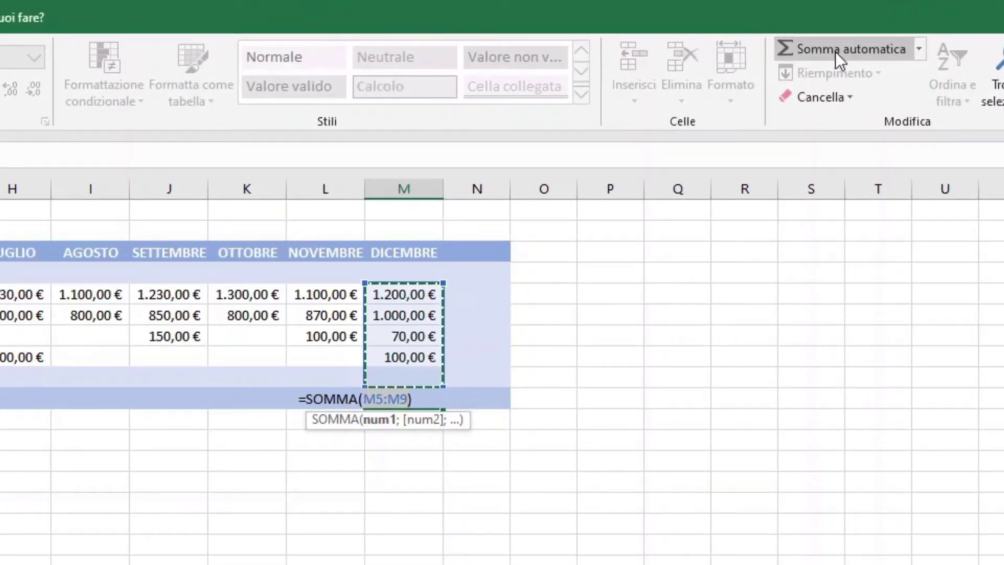
key("Return")
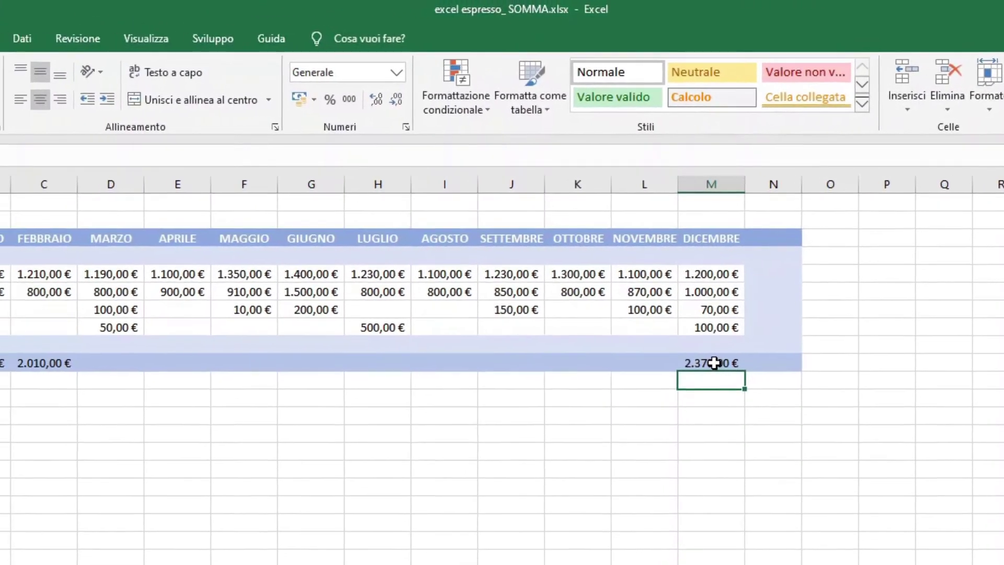
- Copy the M10 total formula left to D10, filling the MARZO–NOVEMBRE totals
left_click(640, 369)
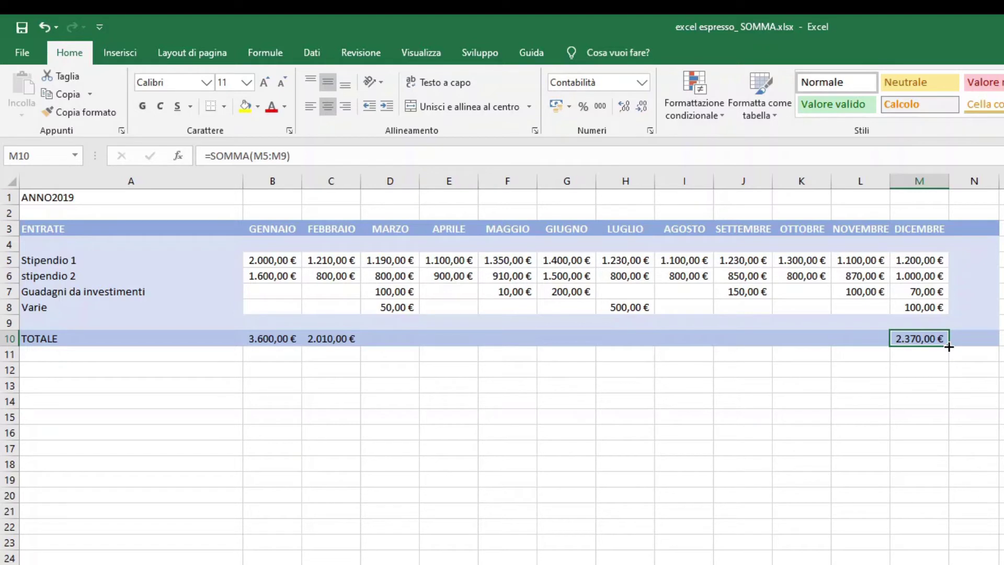
left_click_drag(948, 346, 376, 342)
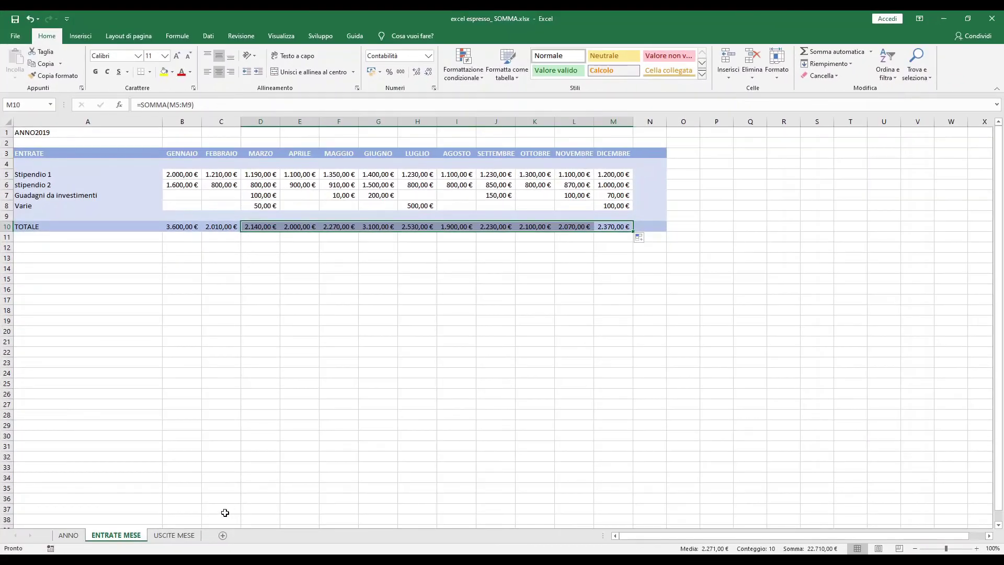
- On USCITE MESE, AutoSum B15 over B5:B14 for the GENNAIO expenses total of 1.226,94 €
left_click(191, 539)
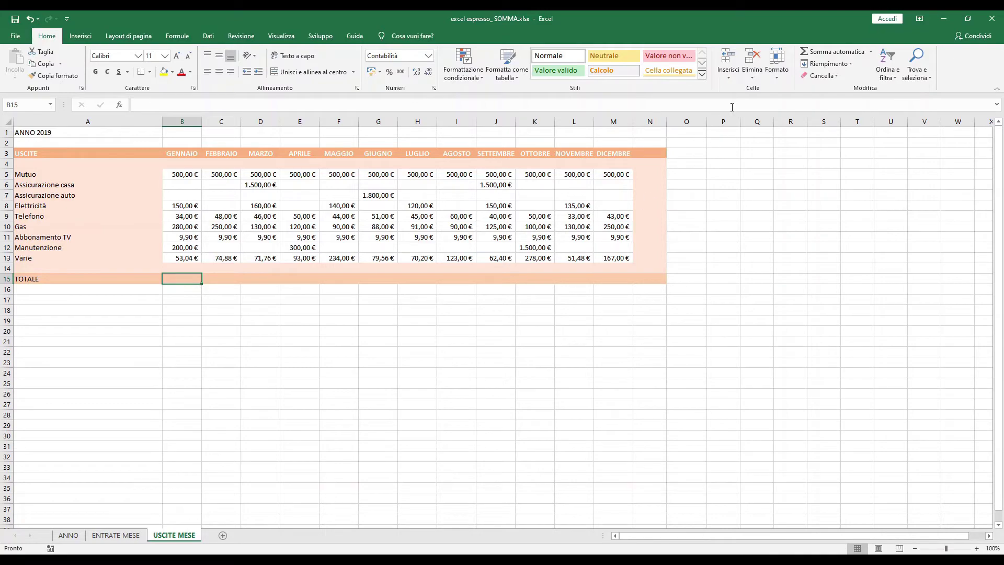
left_click(835, 57)
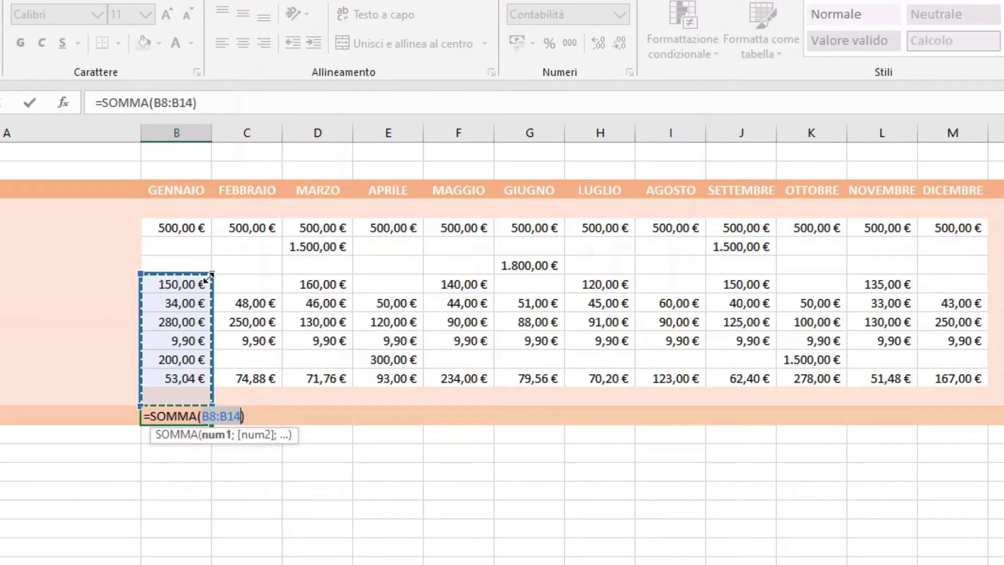
left_click(209, 278)
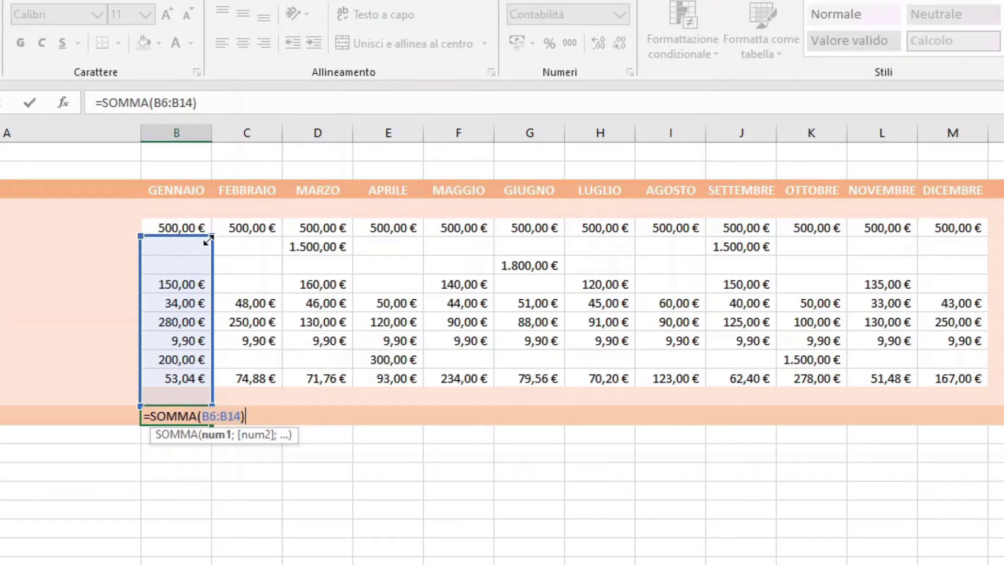
left_click_drag(208, 277, 206, 223)
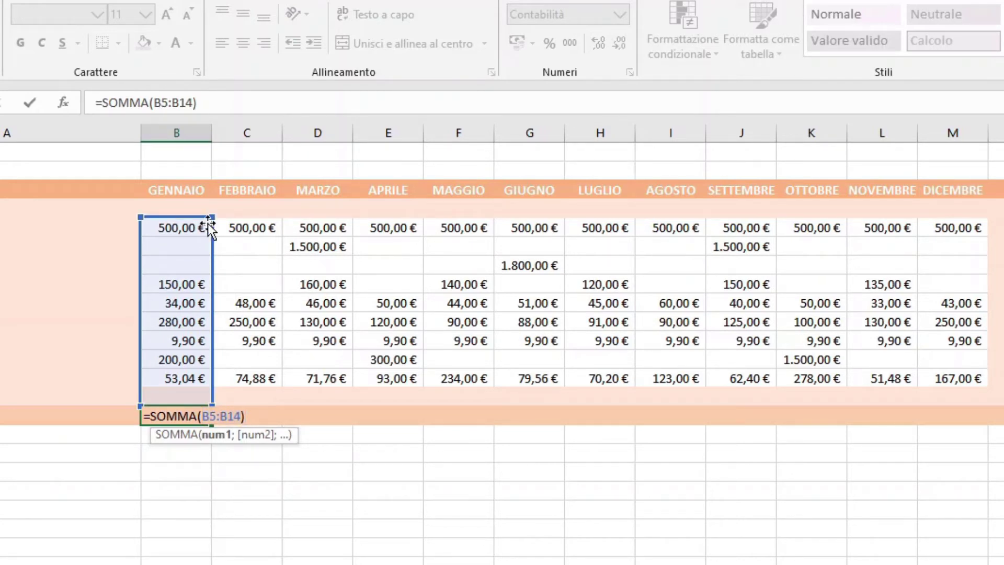
key("Return")
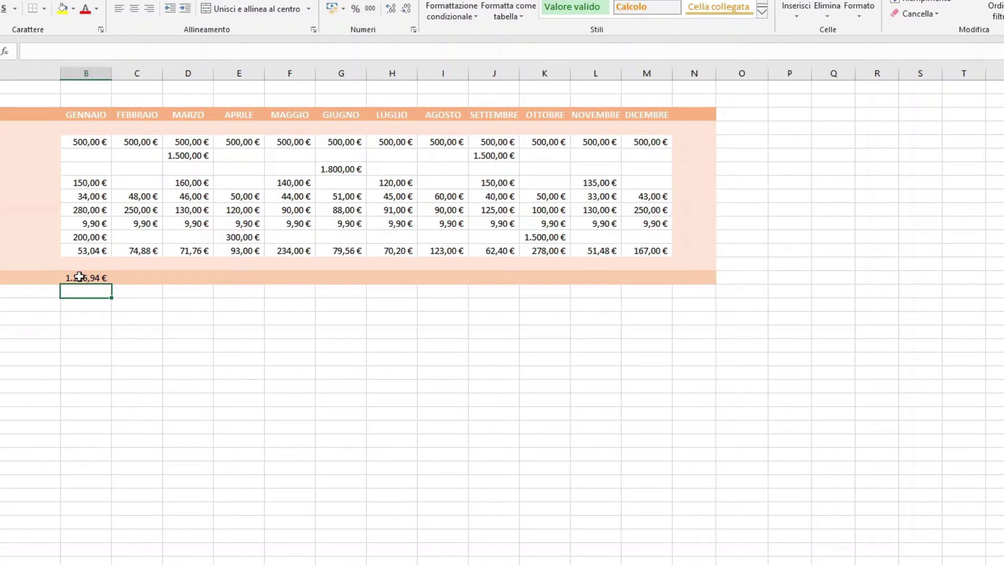
- Copy the GENNAIO expenses total =SOMMA(B5:B14) from B15 across to M15 for FEBBRAIO–DICEMBRE
left_click(79, 277)
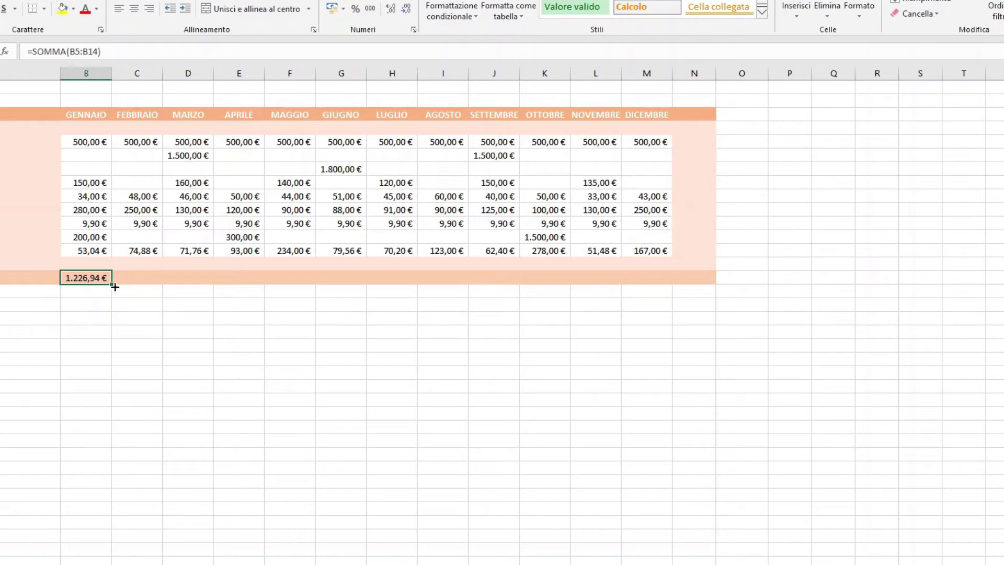
left_click_drag(115, 286, 667, 277)
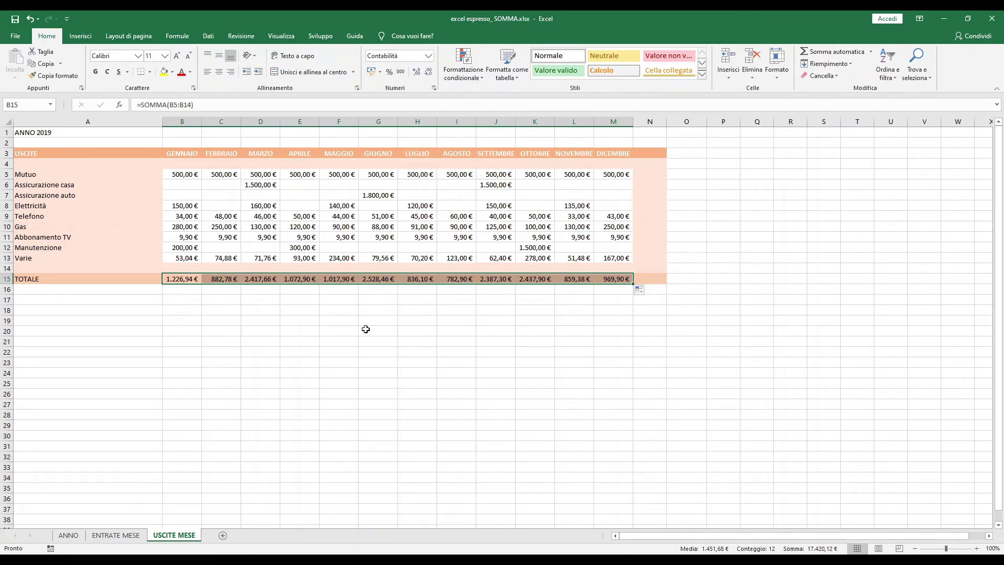
- On ANNO, set Stipendio 1's EFFETTIVO to =somma of ENTRATE MESE B5:M5, giving 15.410,00 €
left_click(69, 535)
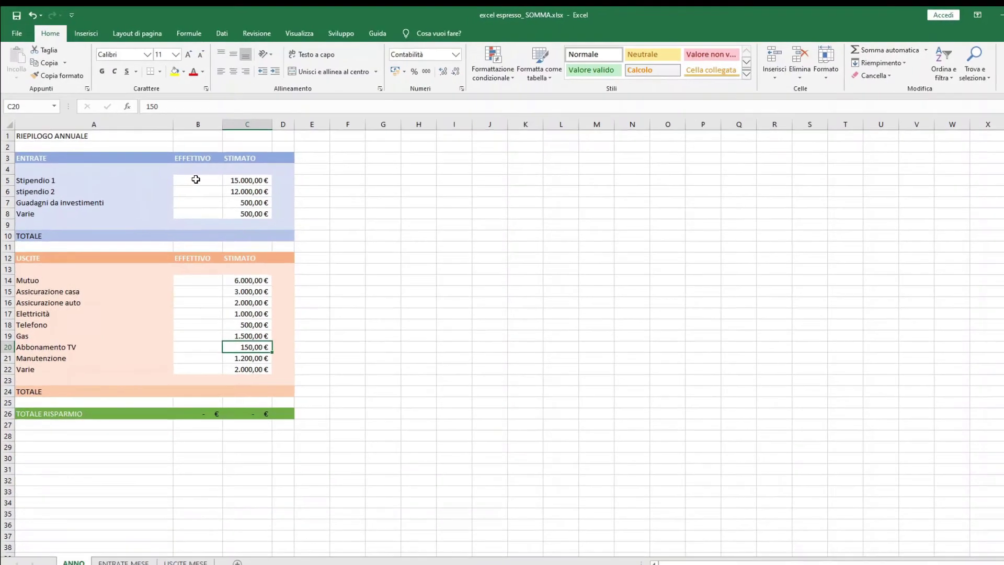
left_click(195, 179)
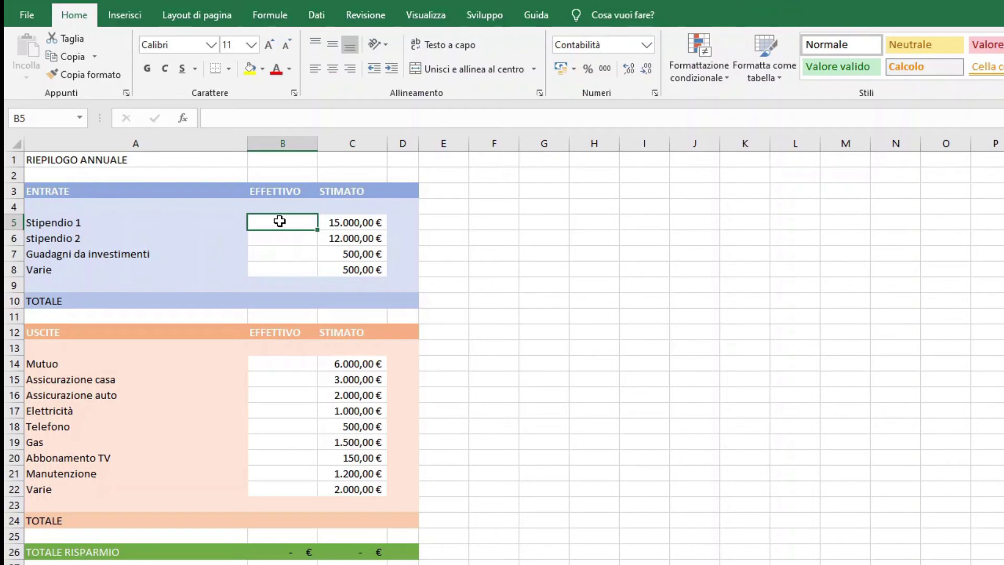
type("=somma")
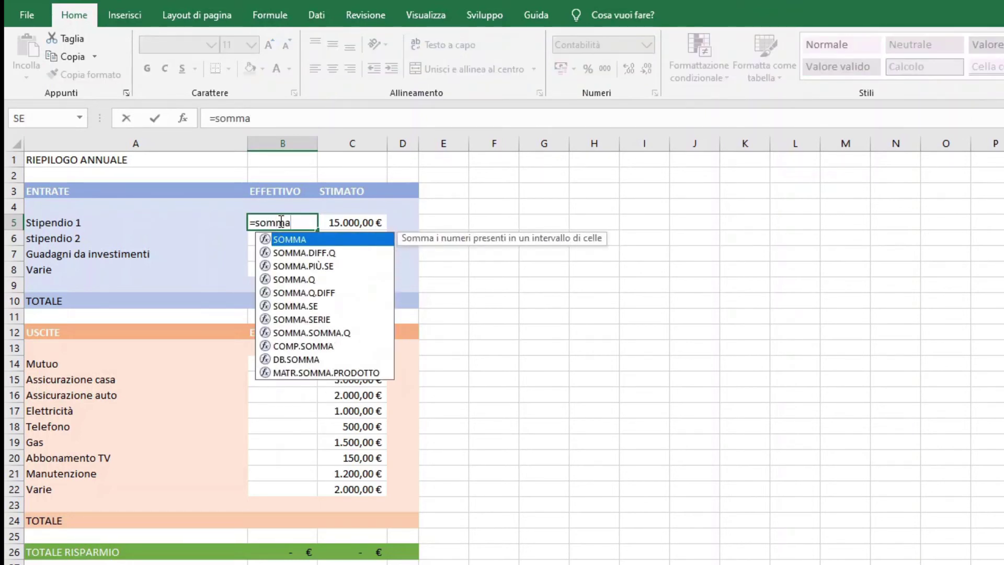
type("(")
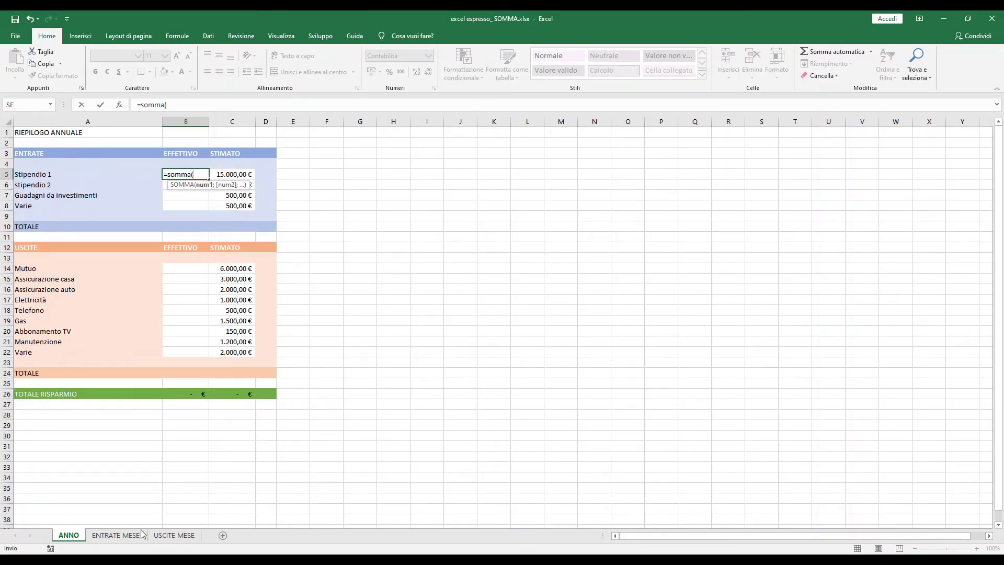
left_click(116, 535)
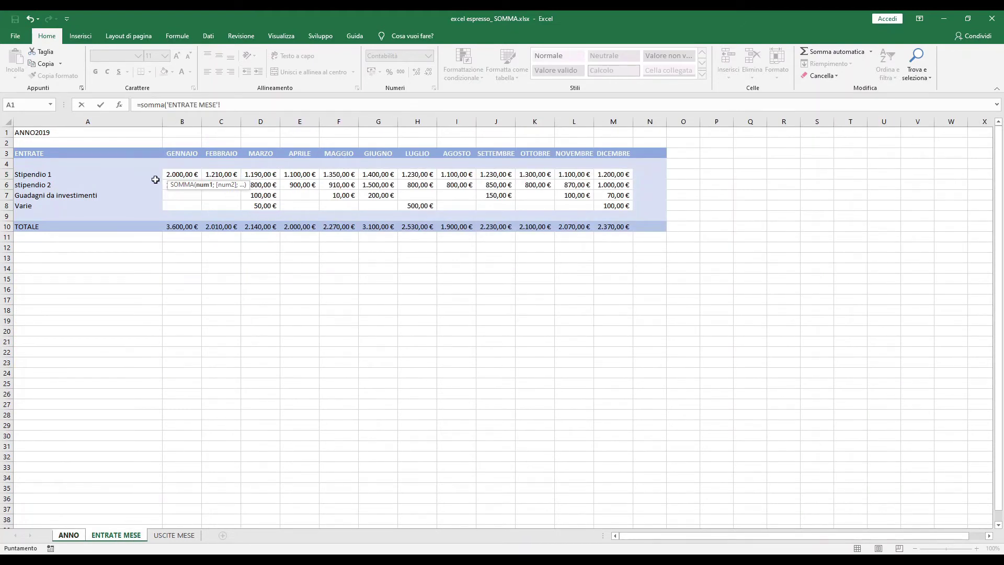
left_click_drag(166, 175, 624, 177)
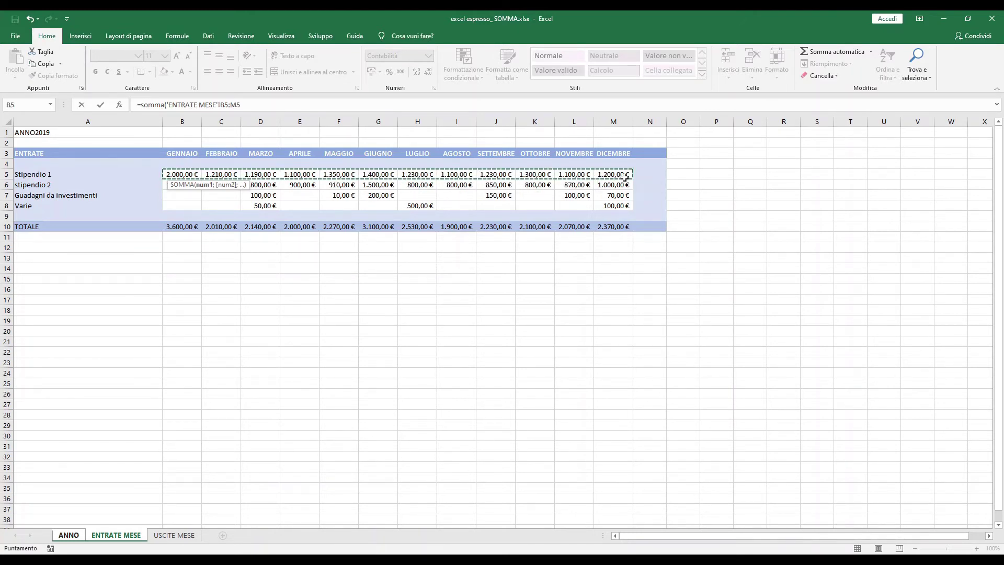
type(")")
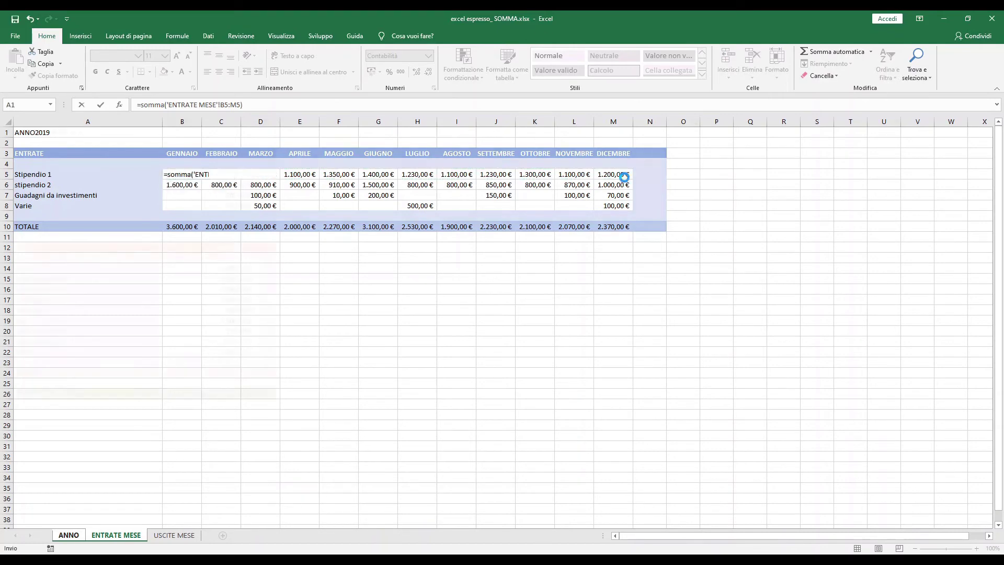
key("Return")
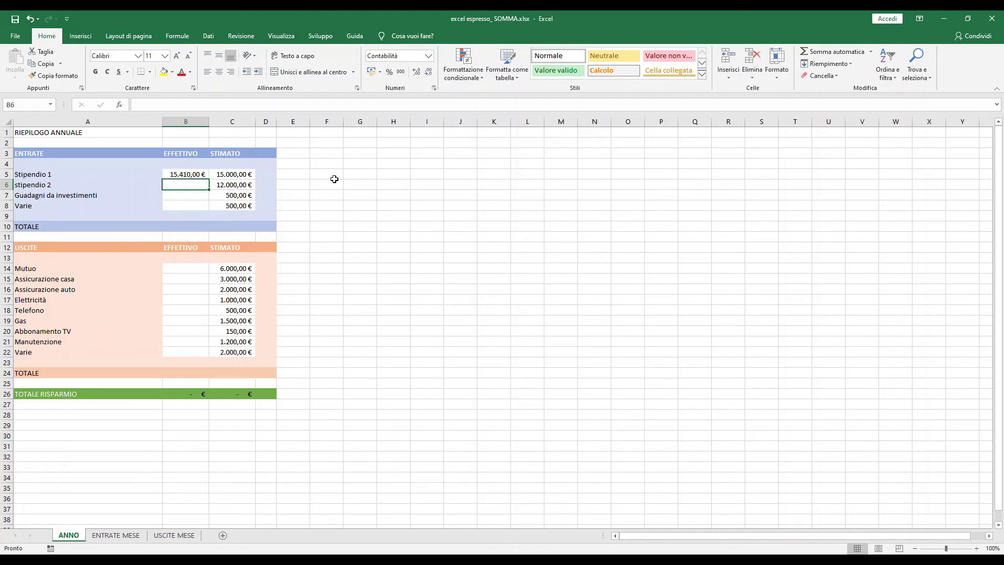
- Fill the Stipendio 1 yearly total down to Varie, giving 11.630, 630 and 650 €
left_click(201, 174)
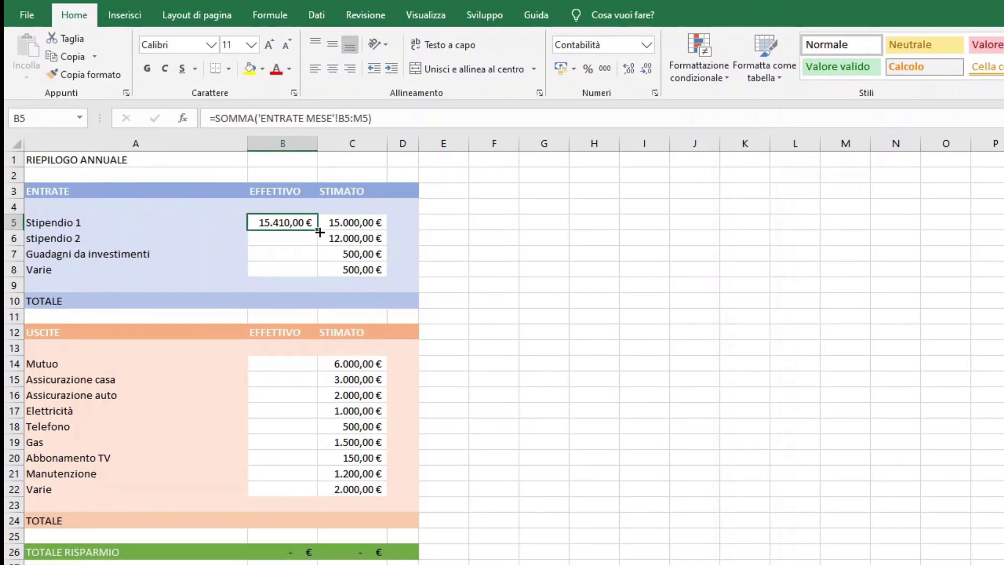
mouse_move(279, 212)
left_mouse_down()
mouse_move(281, 229)
mouse_move(318, 272)
left_mouse_up()
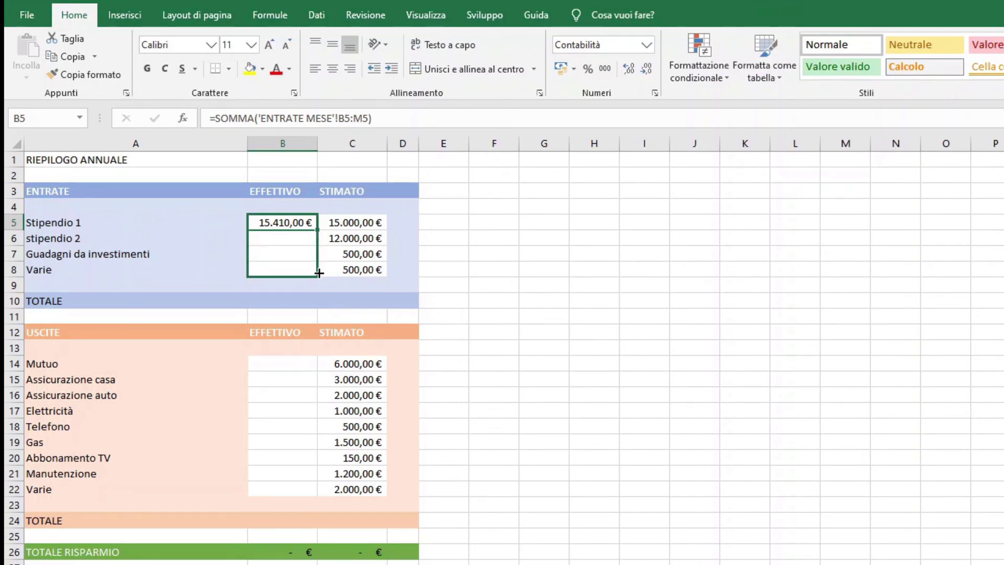
left_click_drag(319, 272, 319, 273)
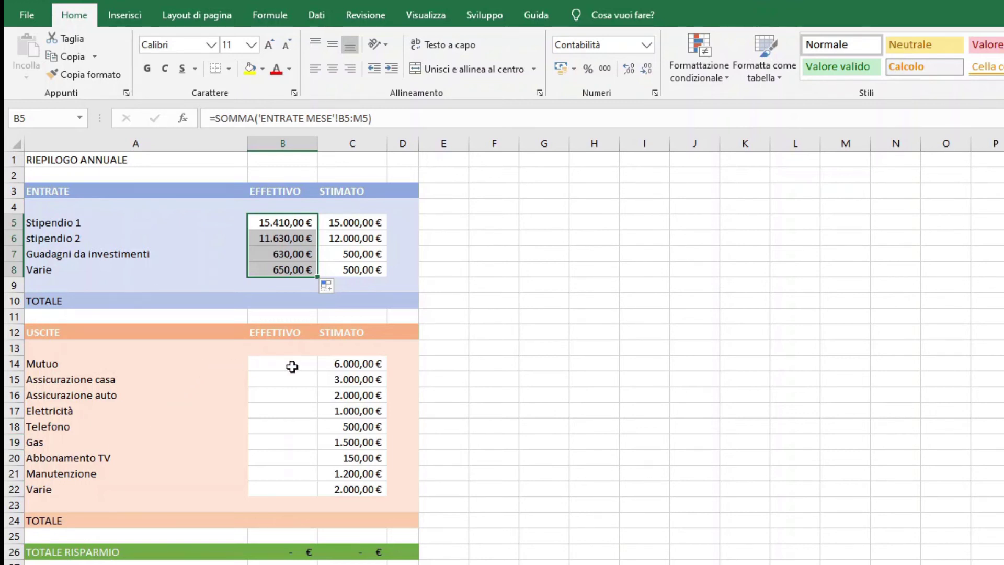
left_click(292, 366)
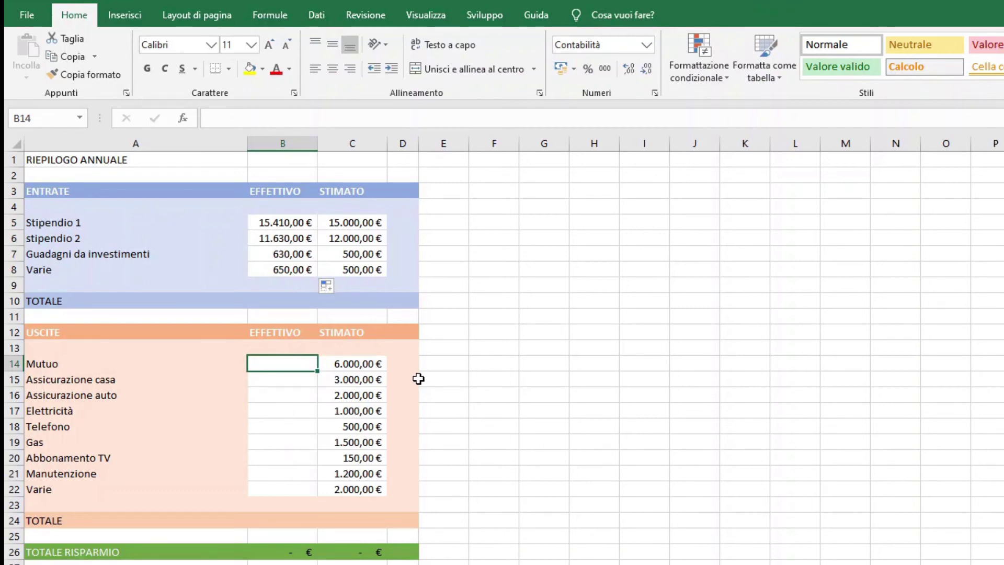
- Set Mutuo's EFFETTIVO in B14 to =somma of USCITE MESE B5:M5, giving 6.000,00 €
type("=somma")
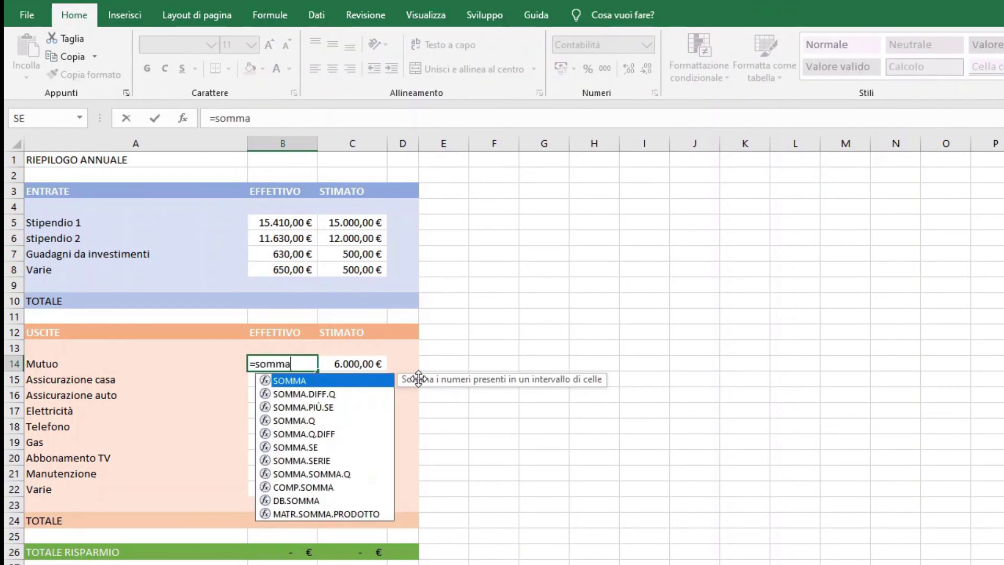
type("(")
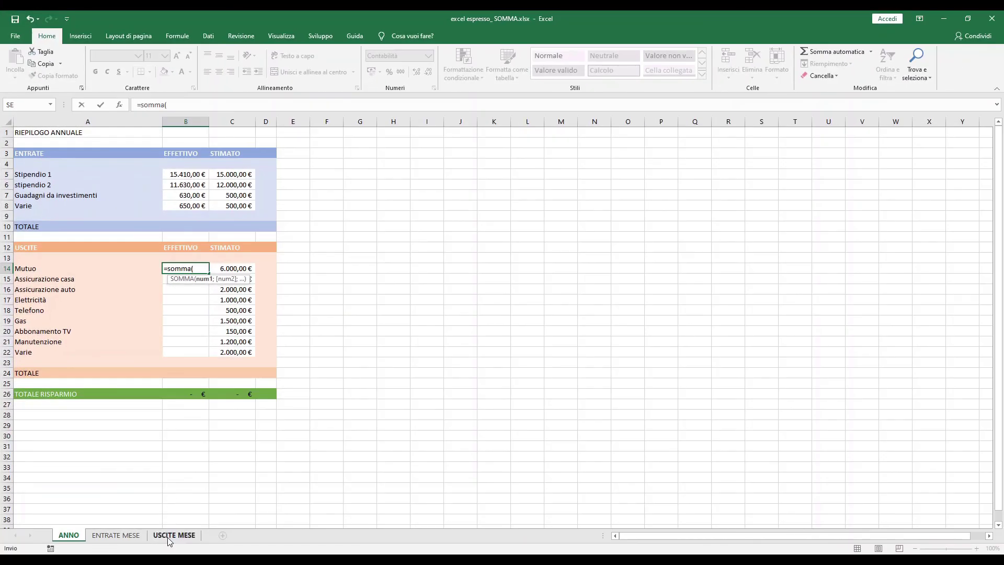
left_click(171, 537)
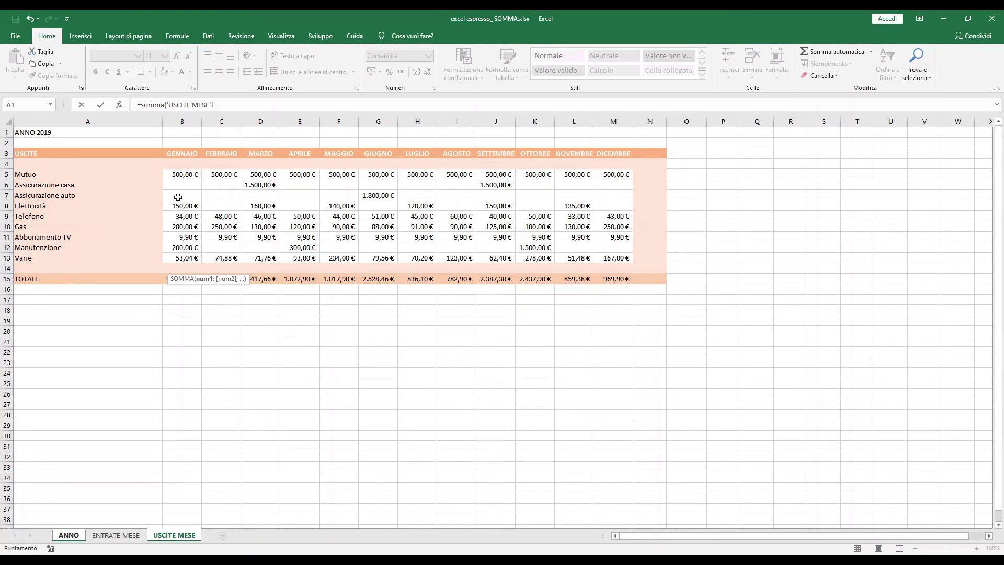
left_click(184, 174)
left_click_drag(184, 175, 607, 176)
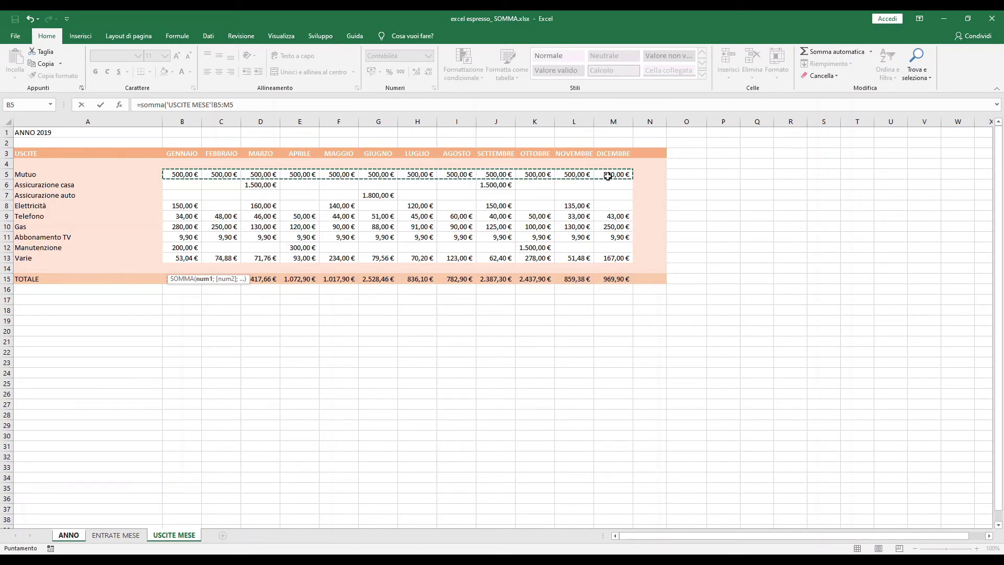
type(")")
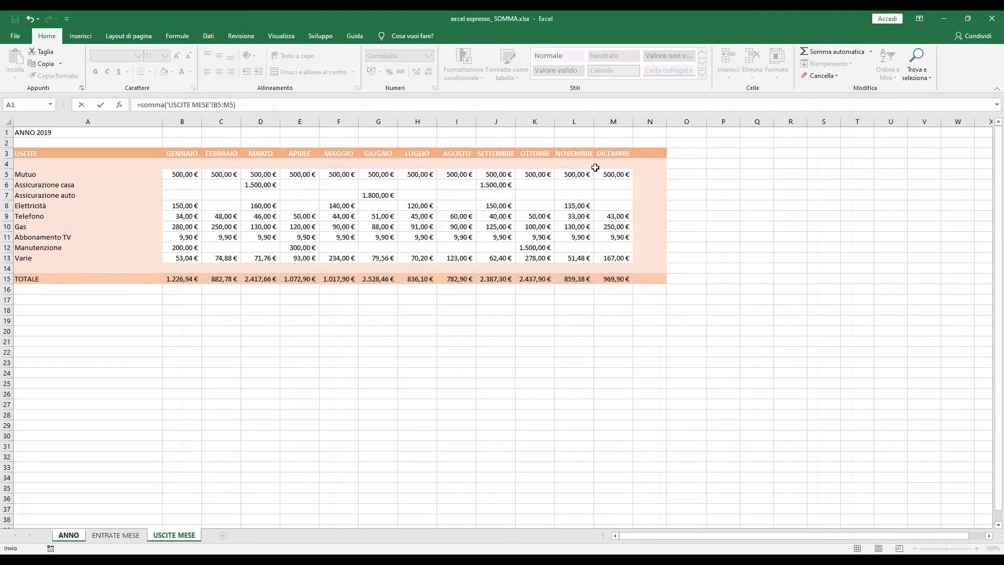
key("Return")
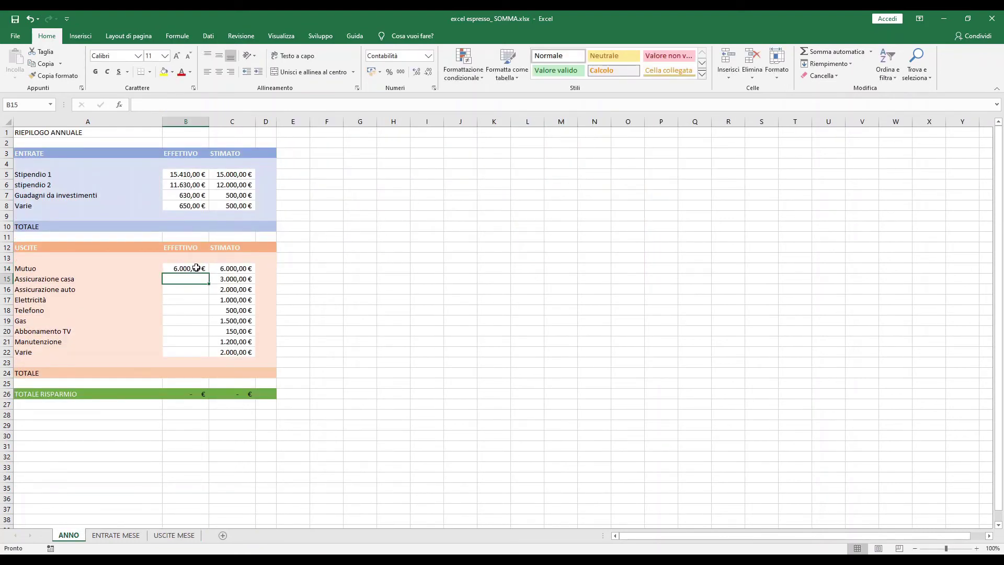
- Fill the Mutuo yearly total down B14:B22, from Assicurazione casa 3.000,00 € to Varie 1.358,32 €
left_click(196, 268)
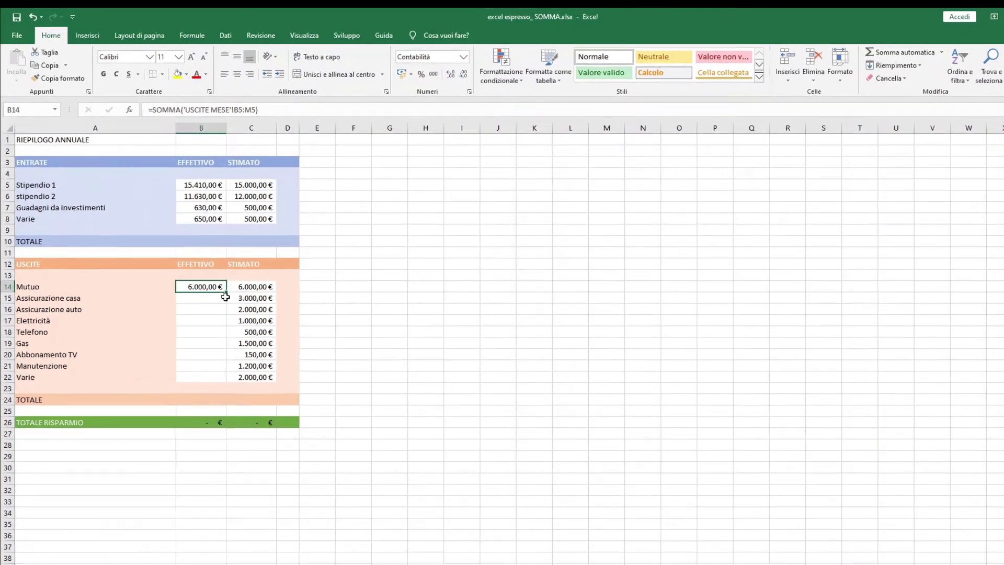
left_click_drag(225, 295, 227, 324)
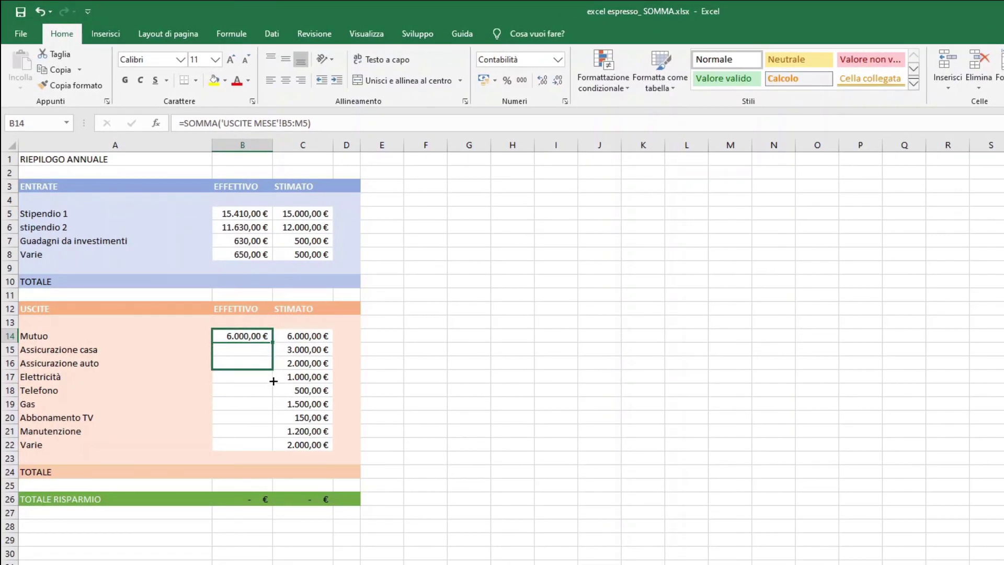
left_click_drag(273, 380, 268, 445)
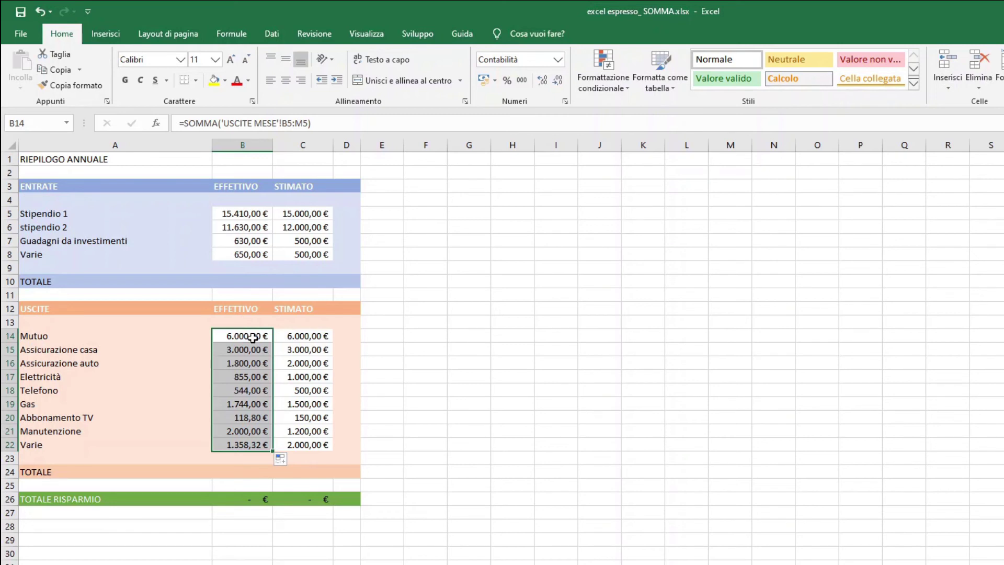
left_click(232, 491)
key("BackSpace")
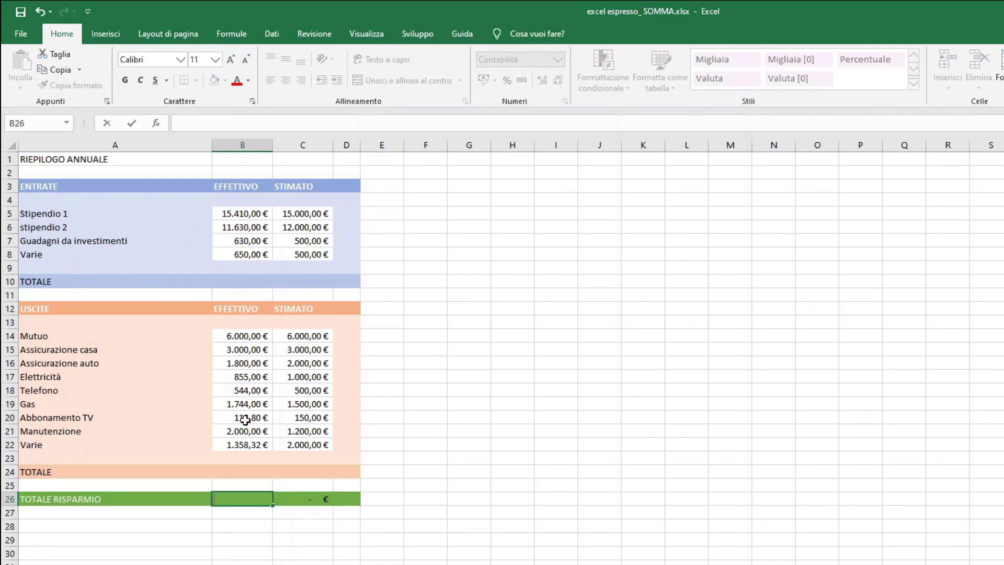
- Enter =somma(B5:B8)-somma(B14:B22) in TOTALE RISPARMIO EFFETTIVO, showing 10.899,88 €
type("=so")
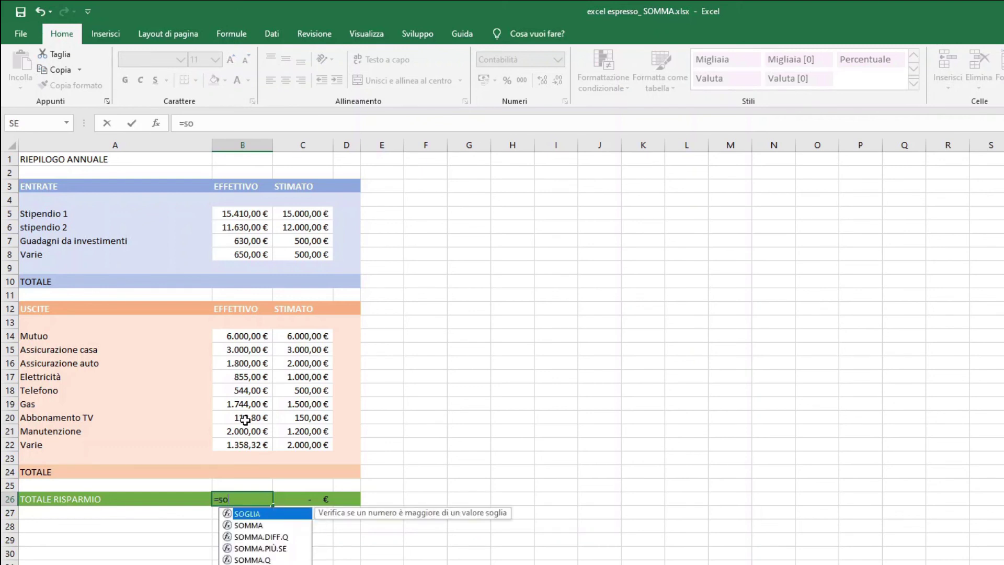
type("mma(")
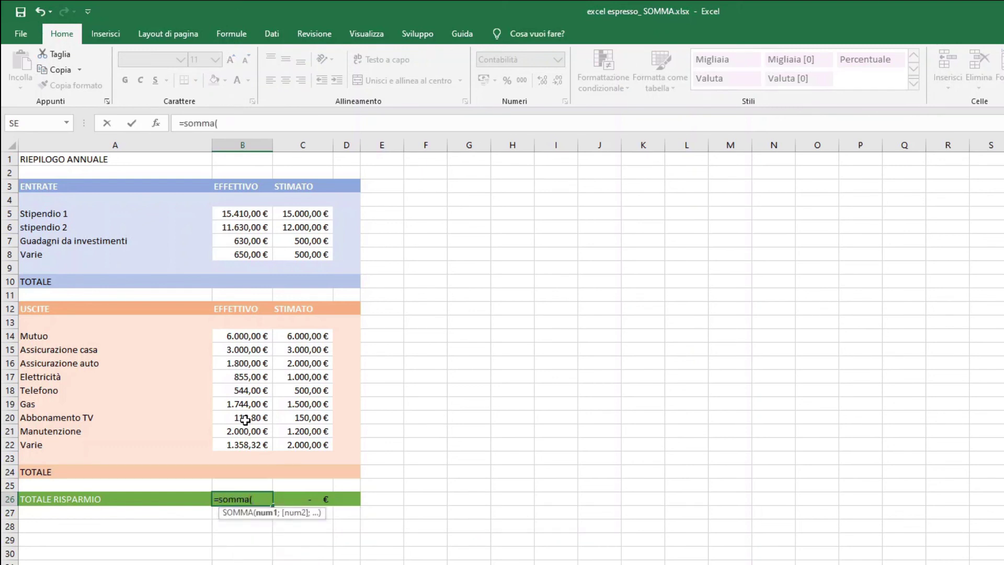
left_click_drag(246, 211, 248, 252)
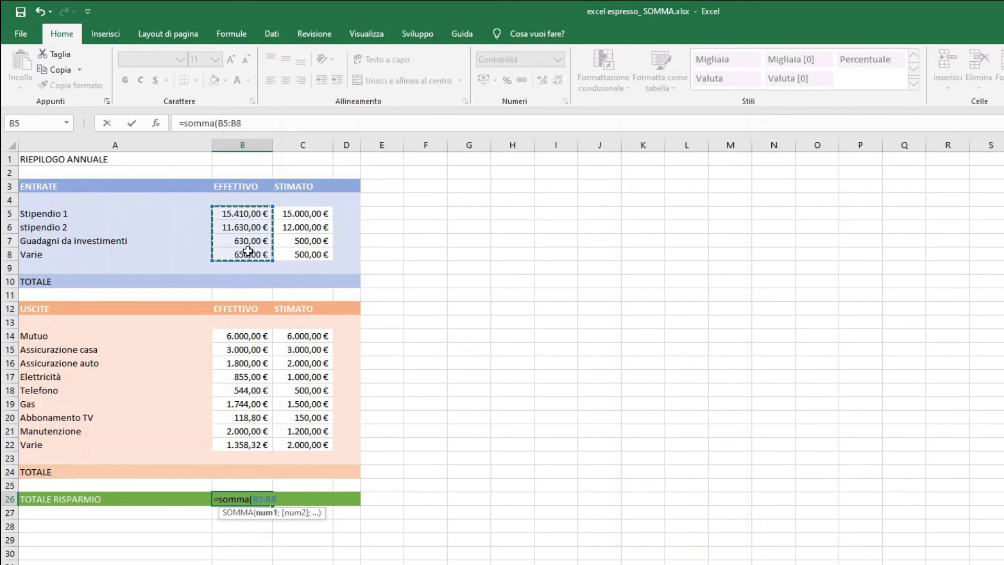
type(")")
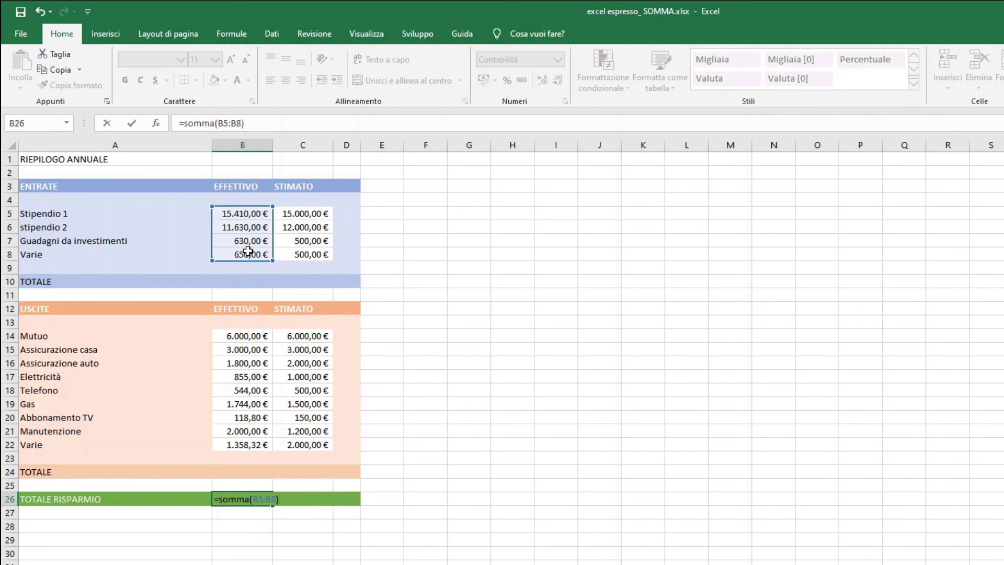
type("-s")
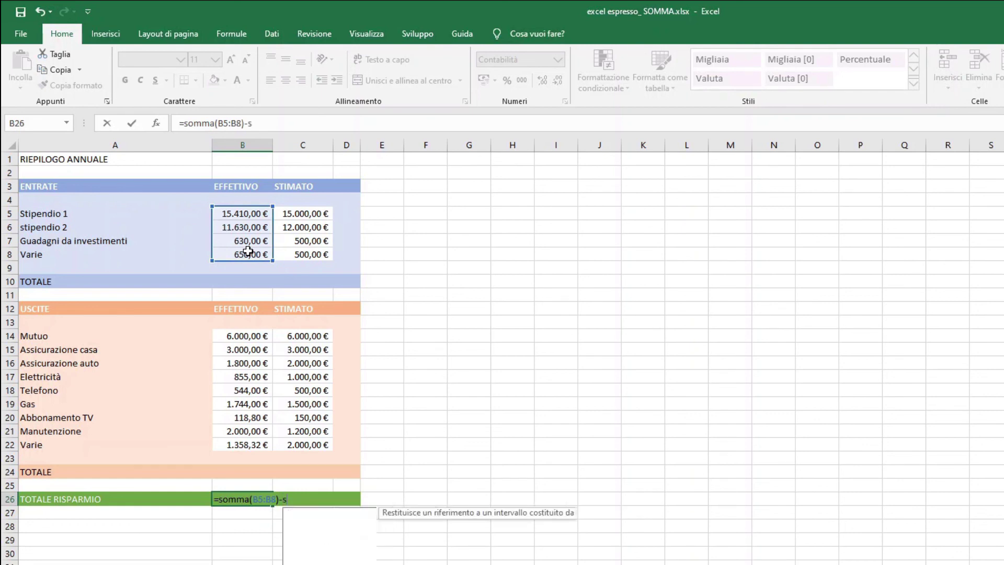
type("omma(")
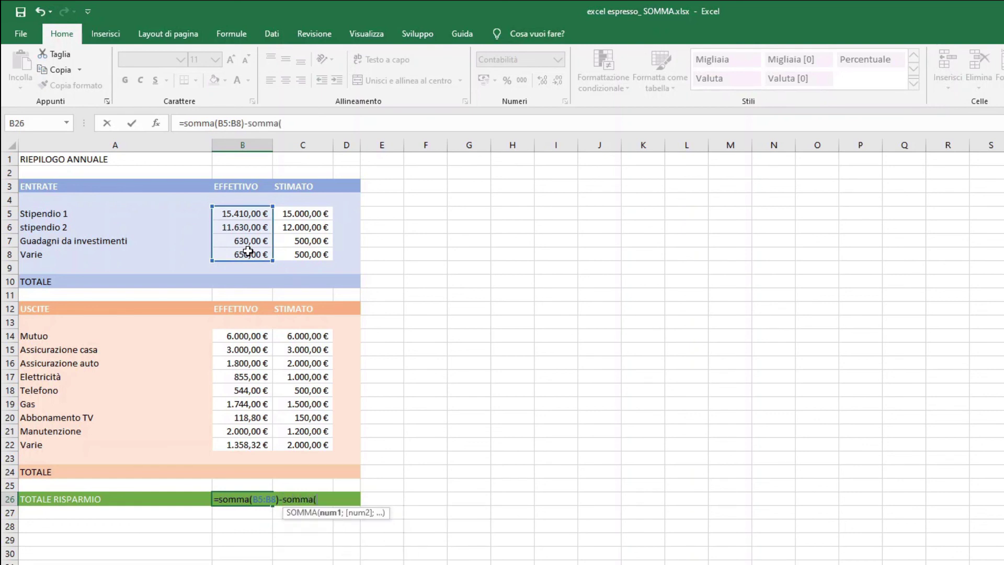
left_click_drag(258, 336, 244, 437)
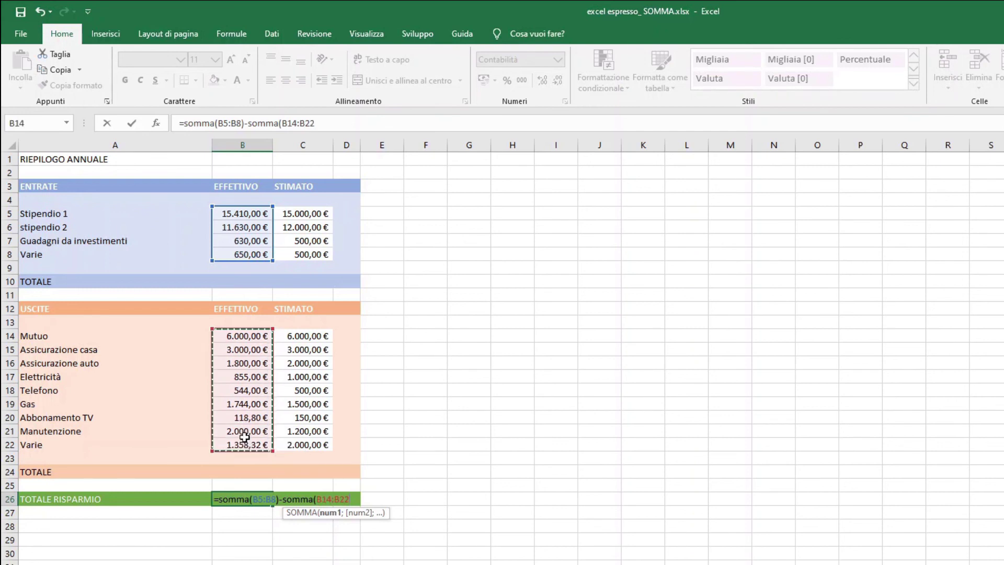
type(")")
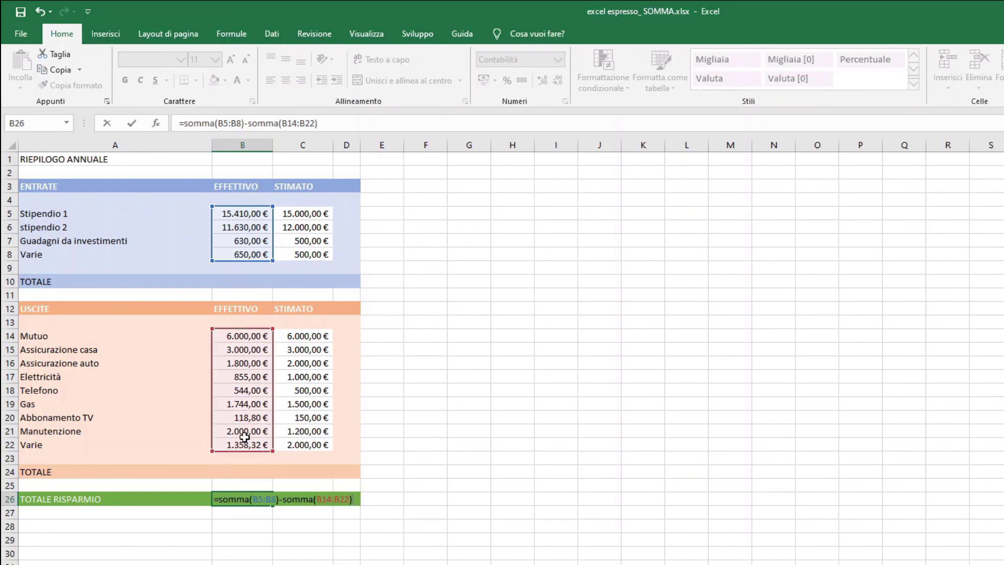
key("Return")
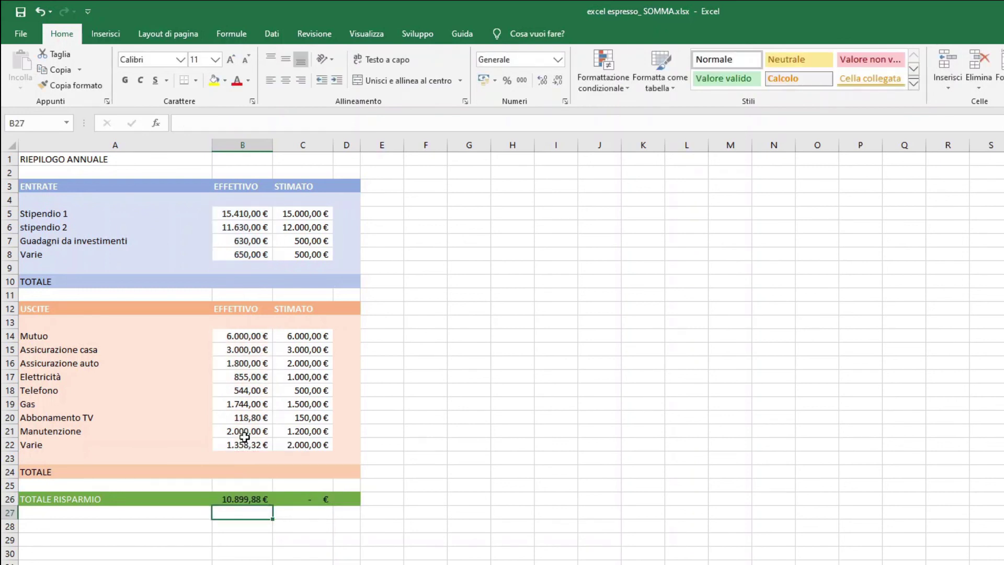
- Copy the B26 savings formula right into C26 so STIMATO shows 10.650,00 €
left_click(244, 495)
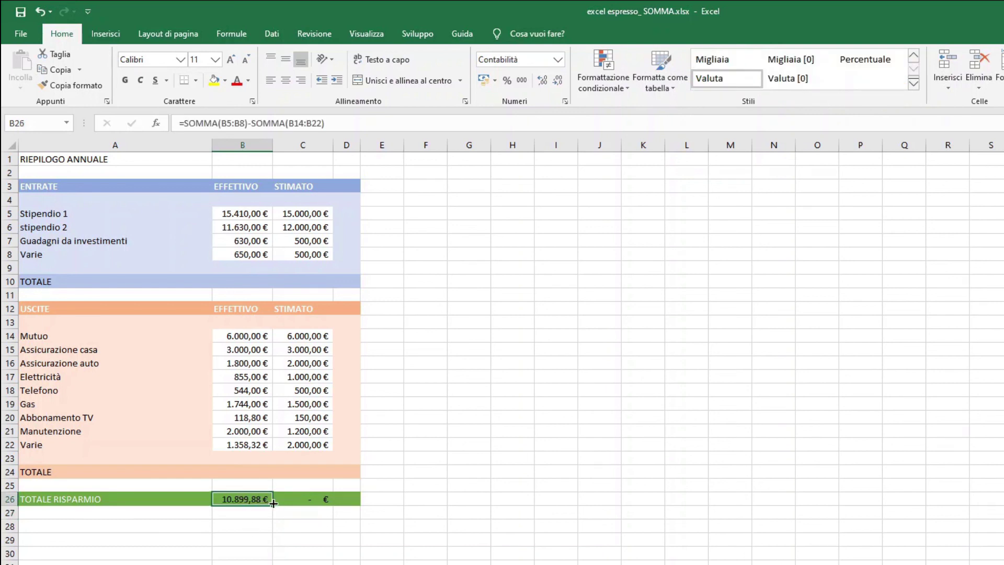
left_click_drag(274, 506, 324, 502)
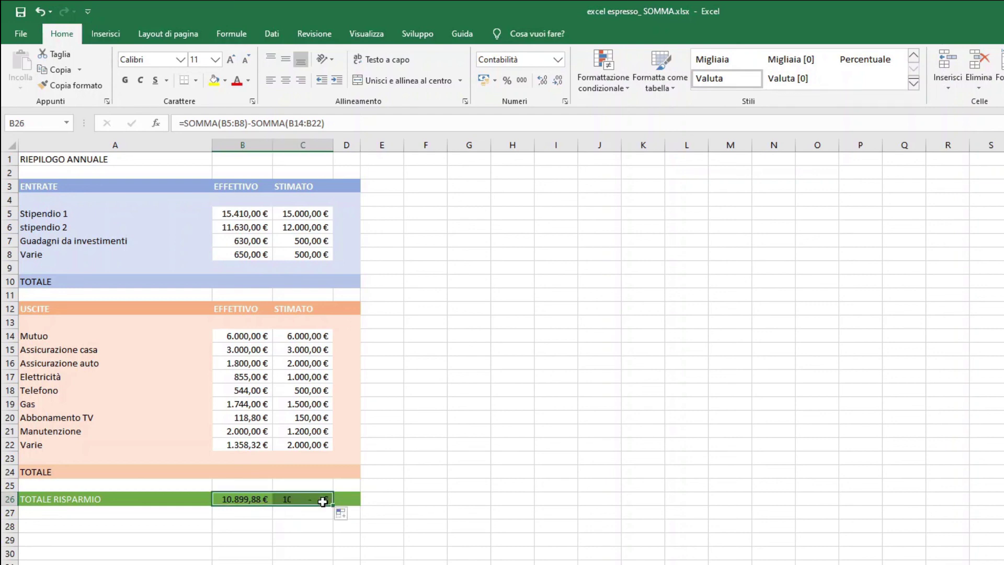